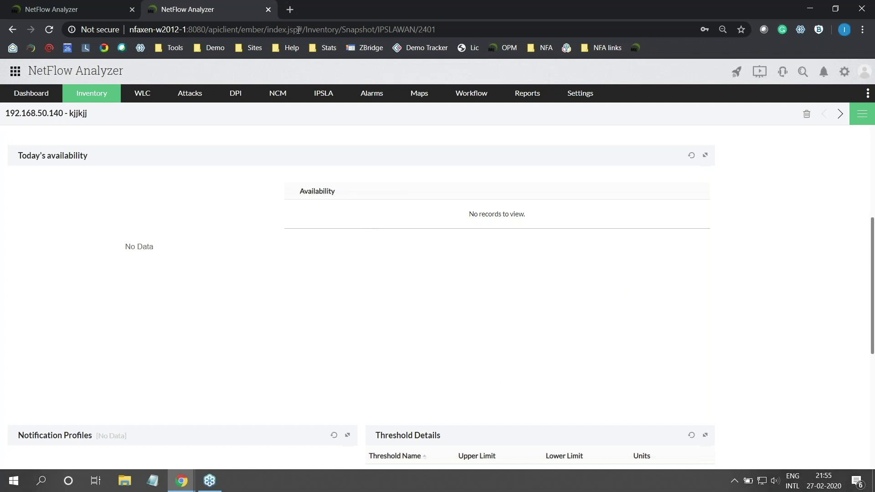
# Open the NetFlow Forecast report on the demo.netflowanalyzer.com page.
pyautogui.click(103, 11)
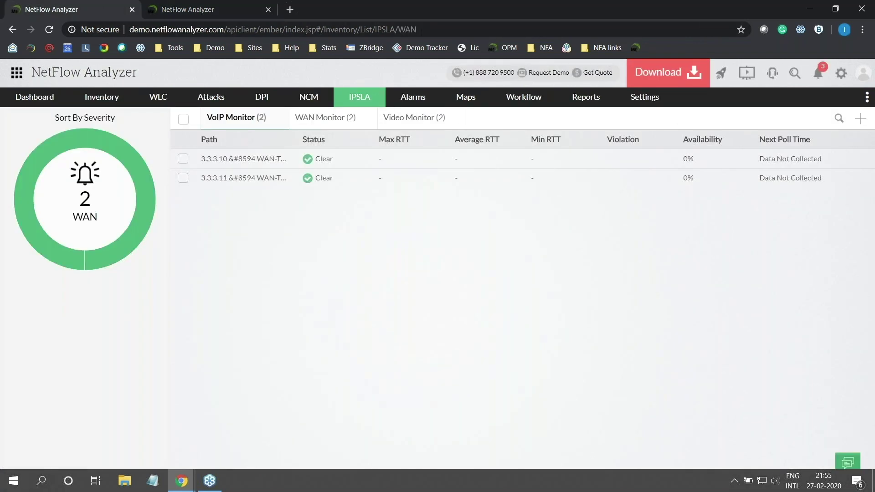
pyautogui.moveTo(596, 120)
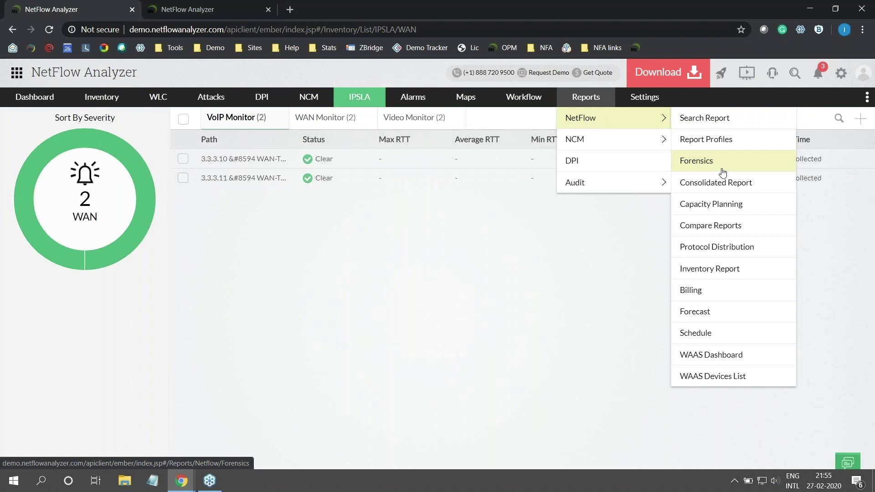
pyautogui.click(720, 312)
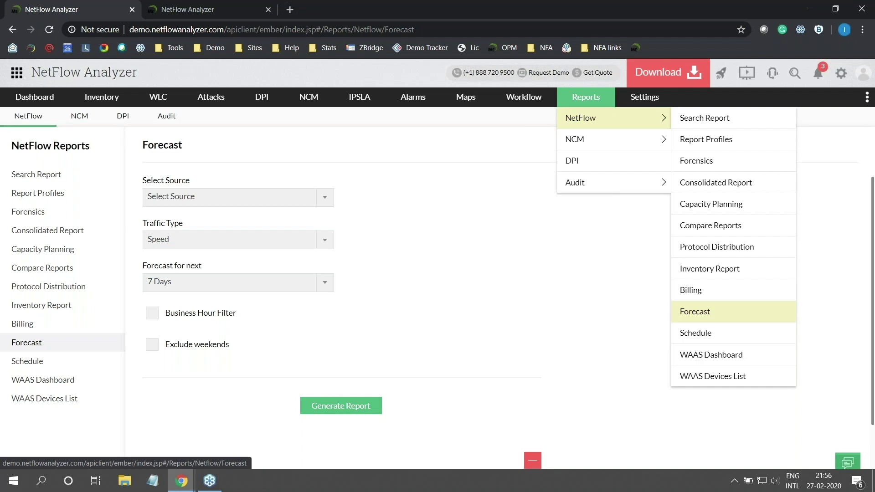
# Set the forecast source to Interface and the device to DataCentreBasicV9ipv4.me.com.
pyautogui.click(187, 197)
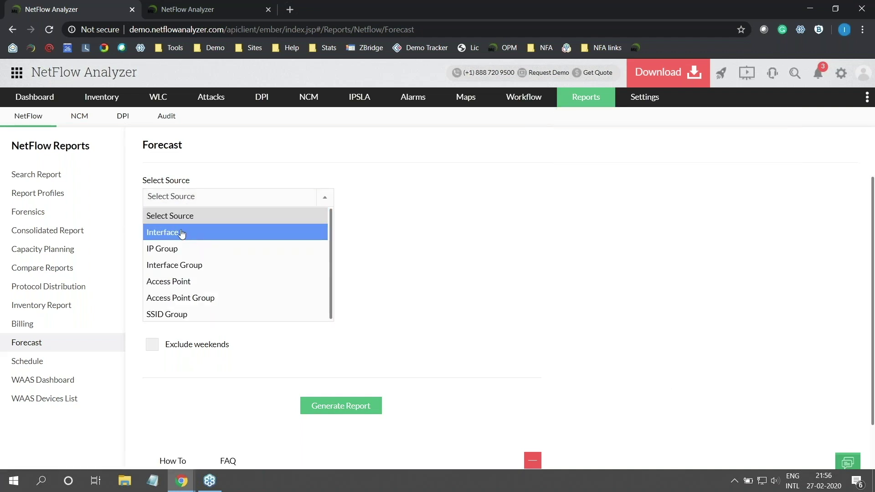
pyautogui.click(181, 233)
pyautogui.click(196, 239)
pyautogui.scroll(-3, 234, 296)
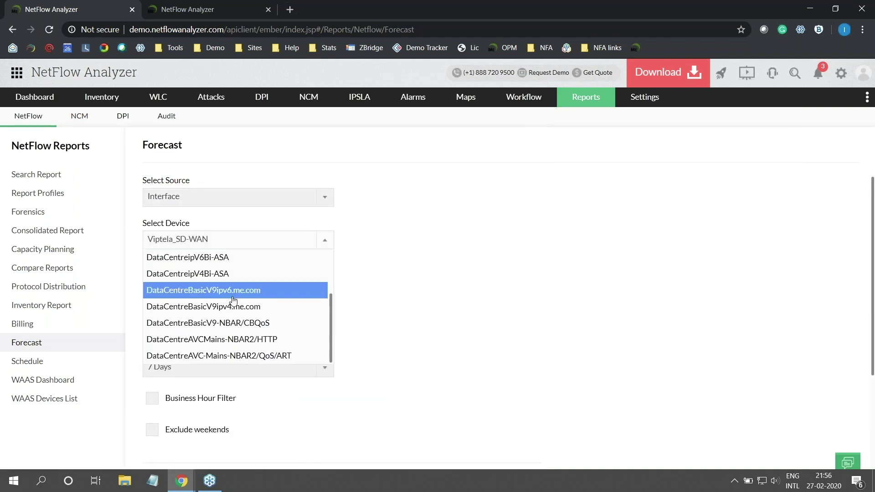
pyautogui.click(203, 306)
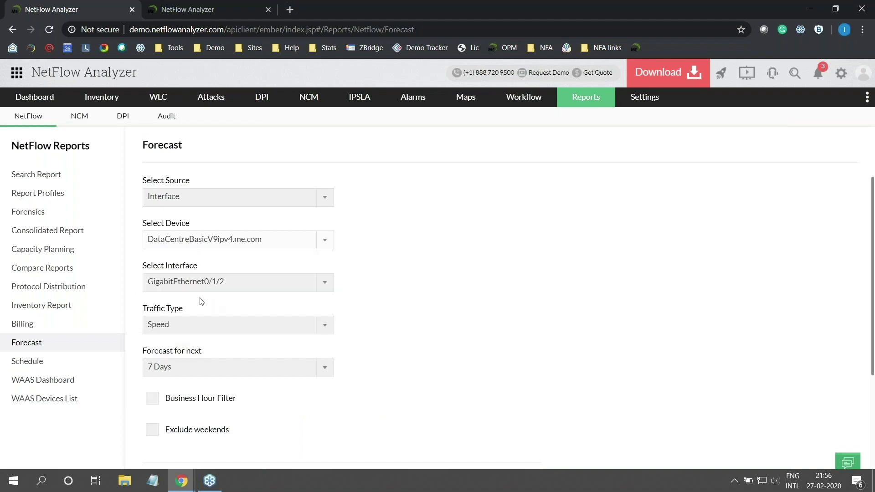
# Generate the forecast report with traffic type Speed and a forecast period of 7 Days.
pyautogui.click(197, 325)
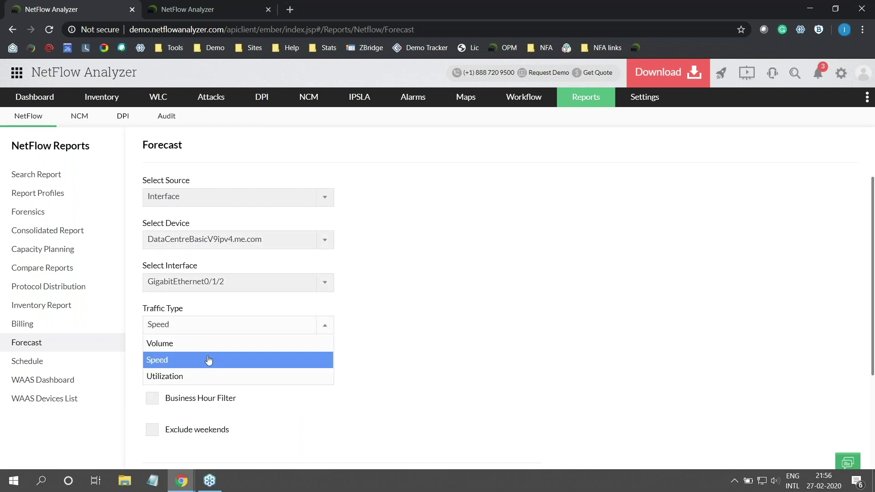
pyautogui.click(253, 363)
pyautogui.click(157, 367)
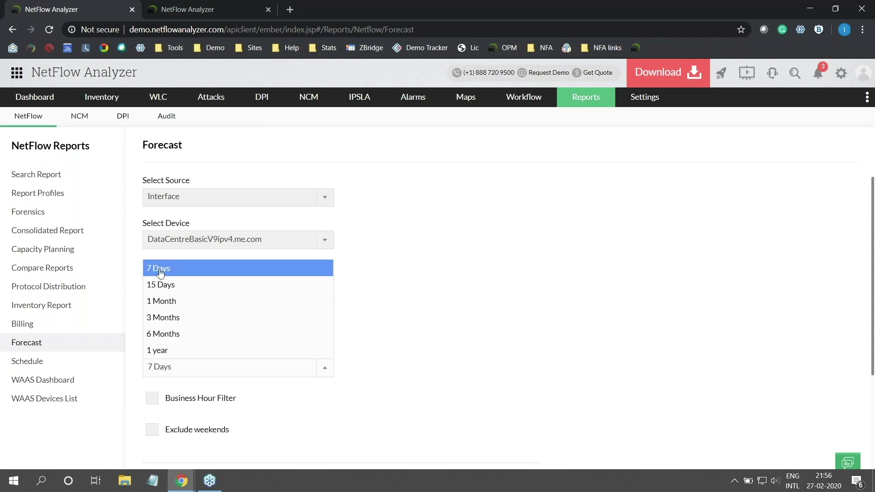
pyautogui.click(428, 289)
pyautogui.scroll(-3, 218, 406)
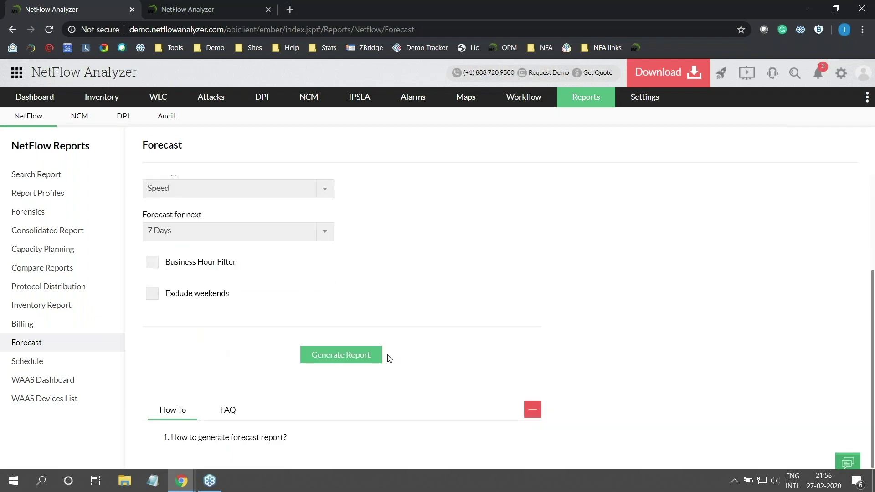
pyautogui.click(364, 363)
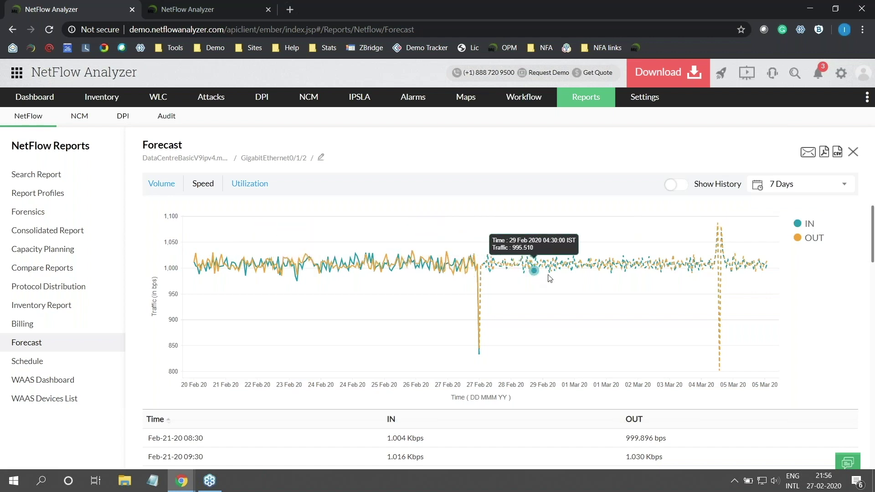
# Review the forecast graph and hourly IN and OUT table, and turn on the display of historical traffic.
pyautogui.scroll(-6, 326, 281)
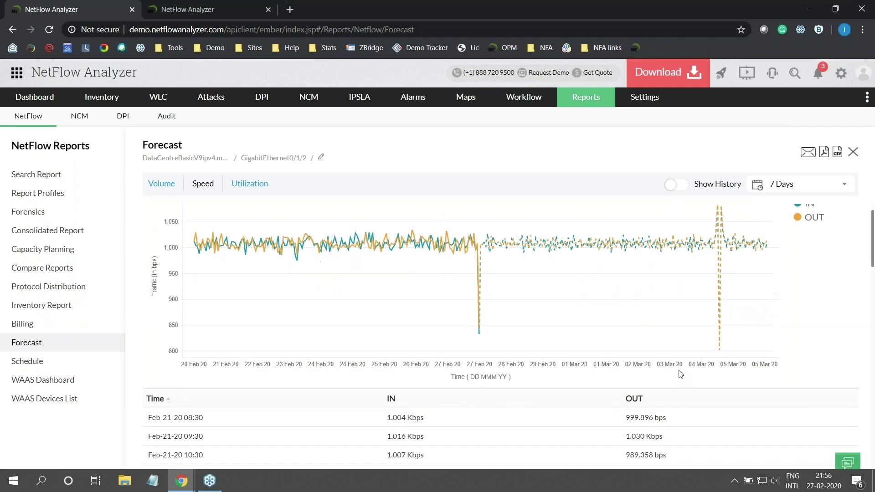
pyautogui.scroll(-10, 180, 283)
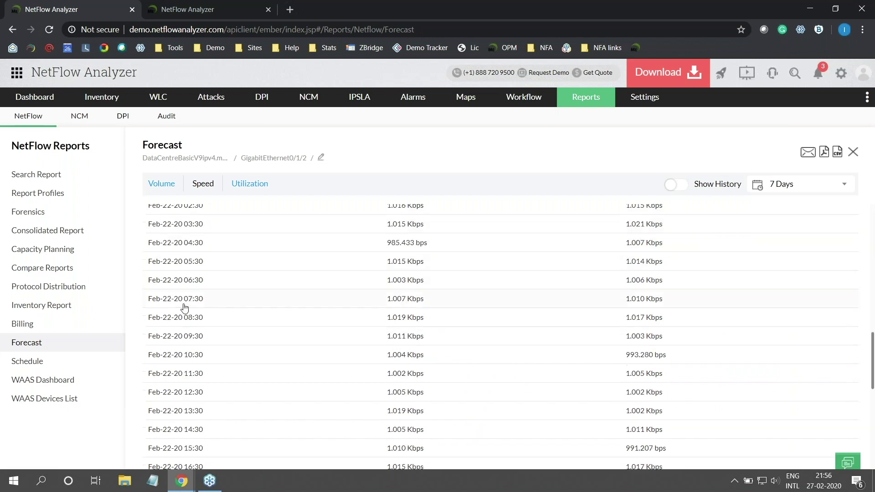
pyautogui.scroll(15, 186, 305)
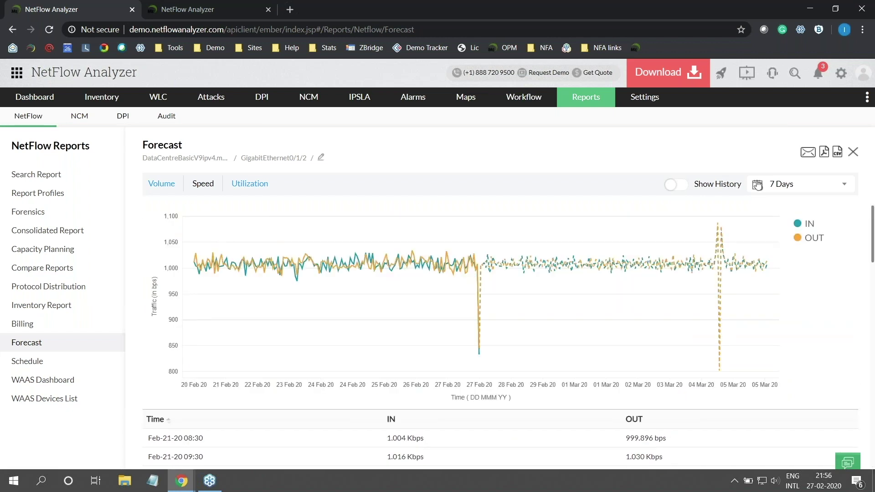
pyautogui.click(674, 189)
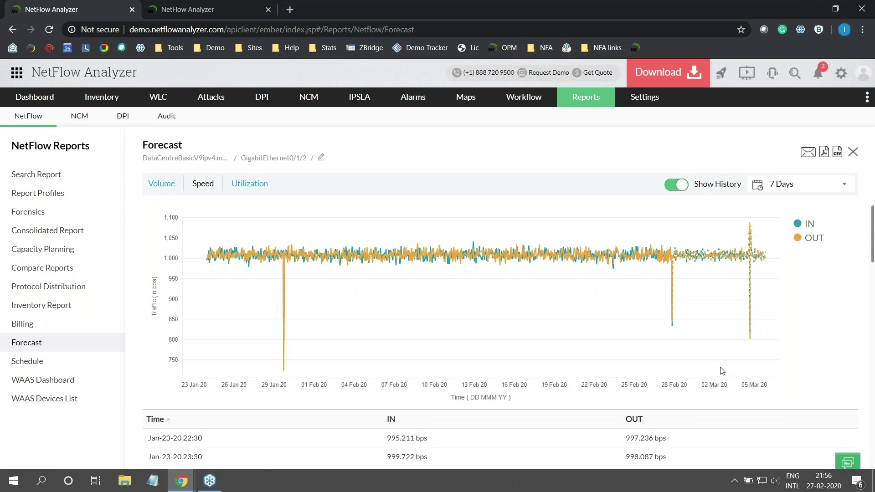
pyautogui.scroll(-15, 707, 372)
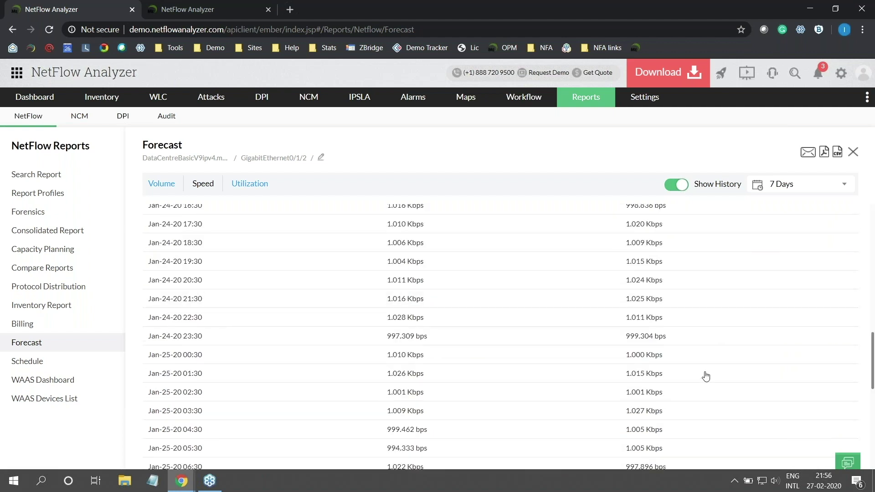
pyautogui.scroll(15, 706, 372)
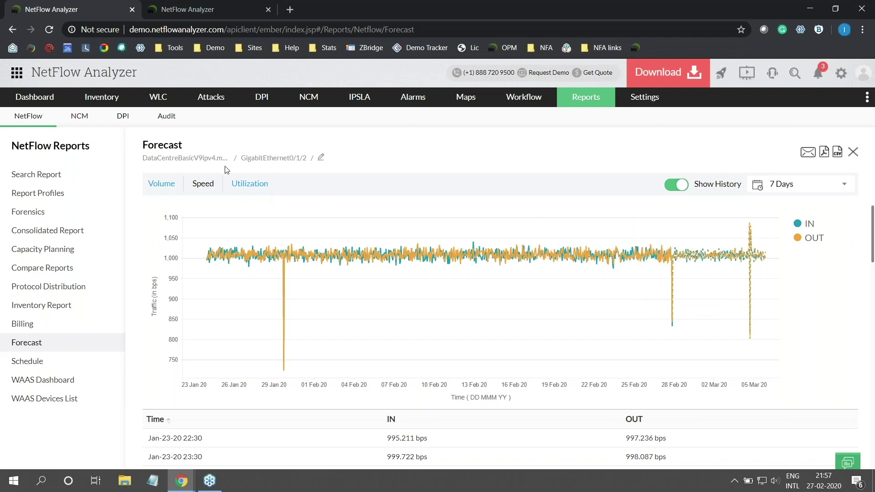
# Switch to the slide presentation to show the Capacity trend reports slide, and return to the NetFlow Analyzer browser window.
pyautogui.hotkey('alt', 'Tab')
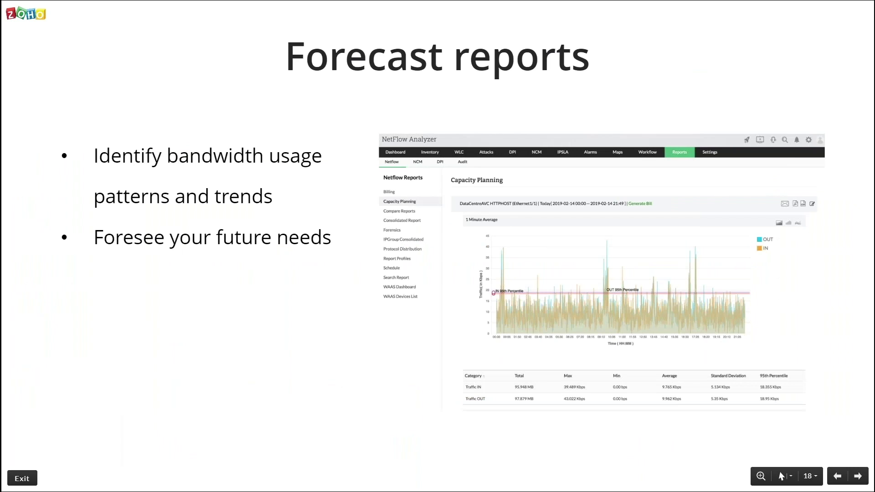
pyautogui.press('Right')
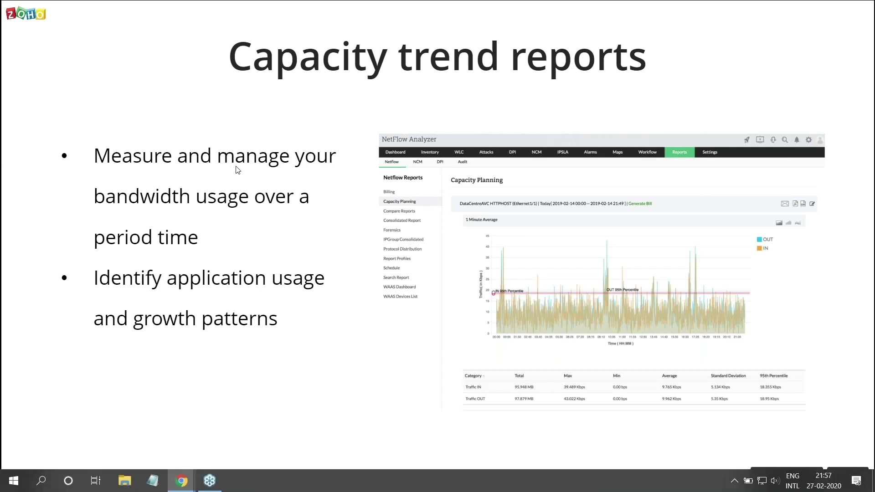
pyautogui.hotkey('alt', 'Tab')
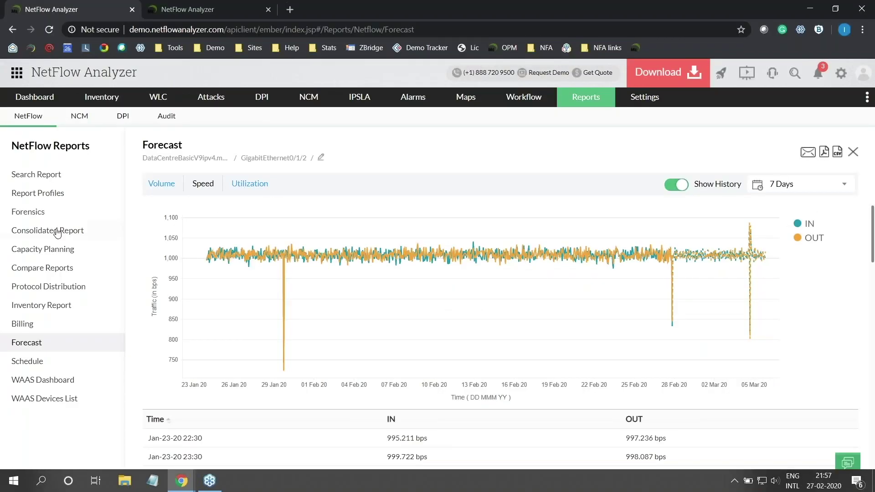
# Open the Capacity Planning report and set its source to Interface and device to DataCentreBasicV9ipv4.me.com.
pyautogui.click(51, 257)
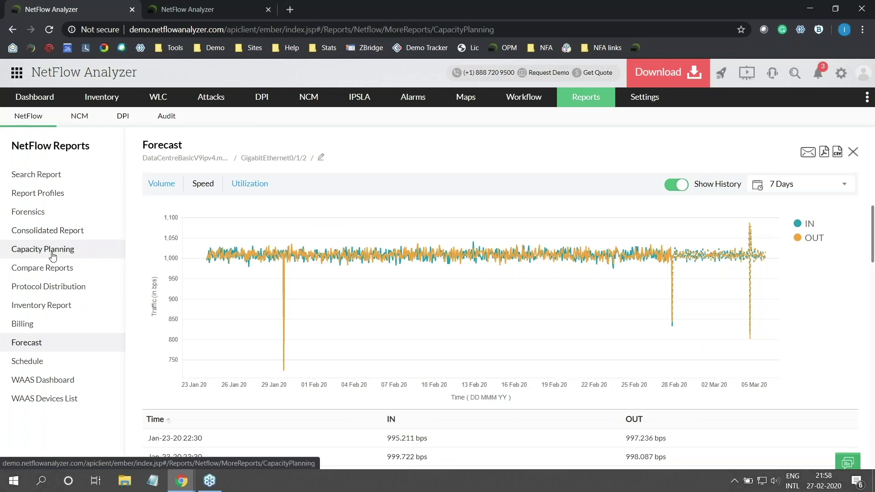
pyautogui.click(470, 191)
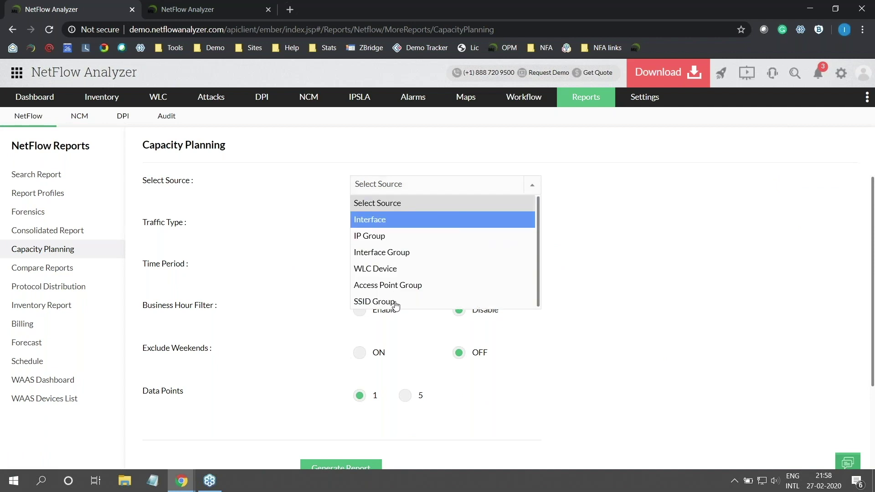
pyautogui.press('Return')
pyautogui.click(430, 228)
pyautogui.scroll(-1, 420, 301)
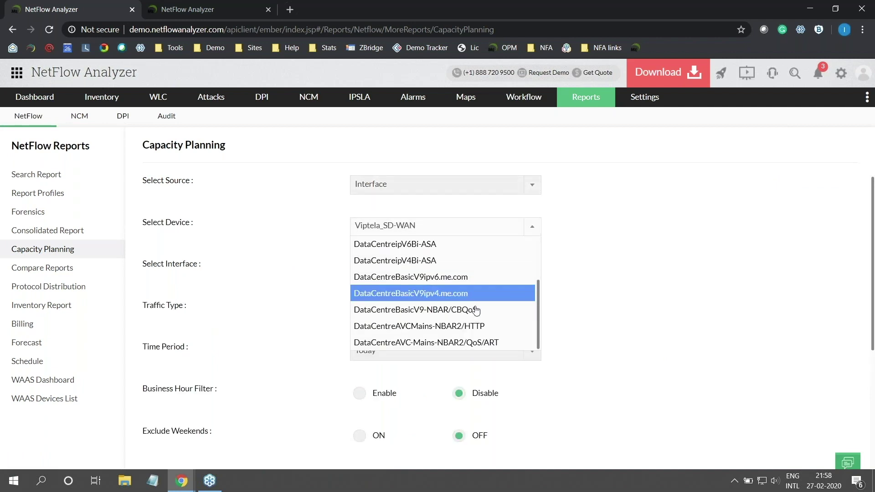
pyautogui.click(441, 294)
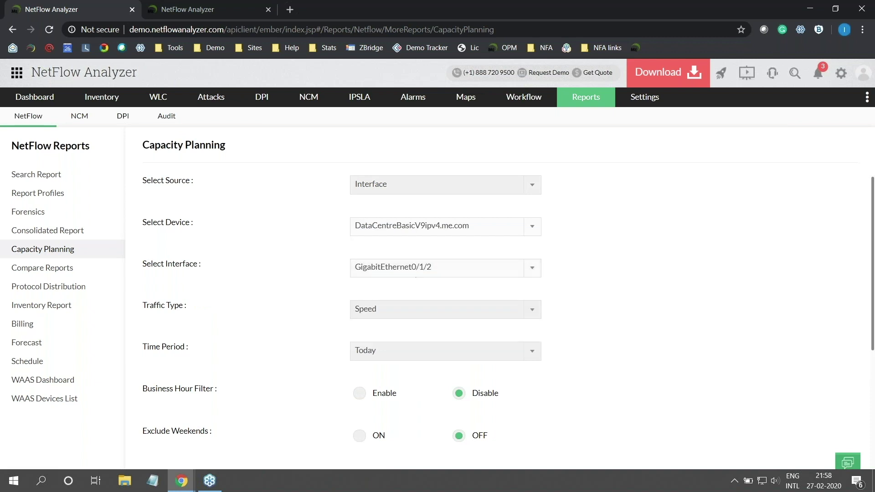
# Generate the capacity planning report with traffic type Speed and time period Last Week.
pyautogui.click(390, 312)
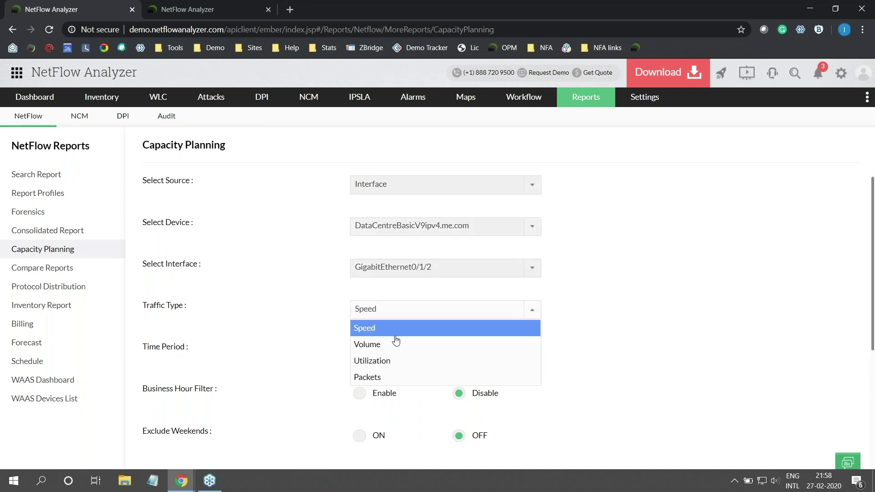
pyautogui.click(390, 328)
pyautogui.click(468, 351)
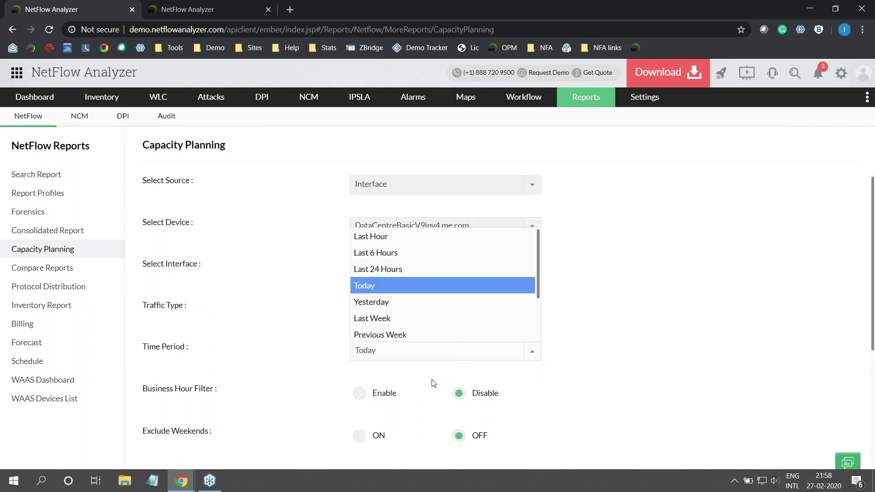
pyautogui.click(394, 319)
pyautogui.scroll(-4, 724, 319)
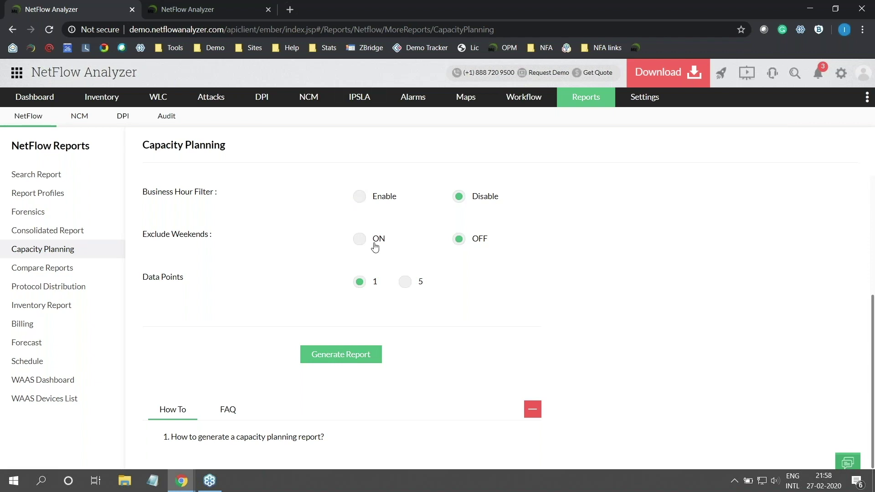
pyautogui.click(324, 356)
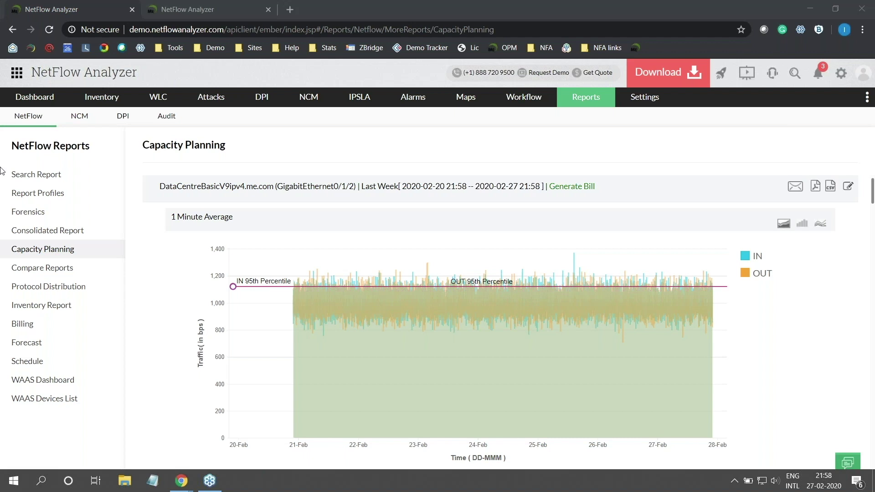
# Review the report down to the ApplicationIN Growth chart and hide the Unknown_App series there.
pyautogui.moveTo(872, 194); pyautogui.dragTo(872, 225)
pyautogui.moveTo(871, 225); pyautogui.dragTo(867, 318)
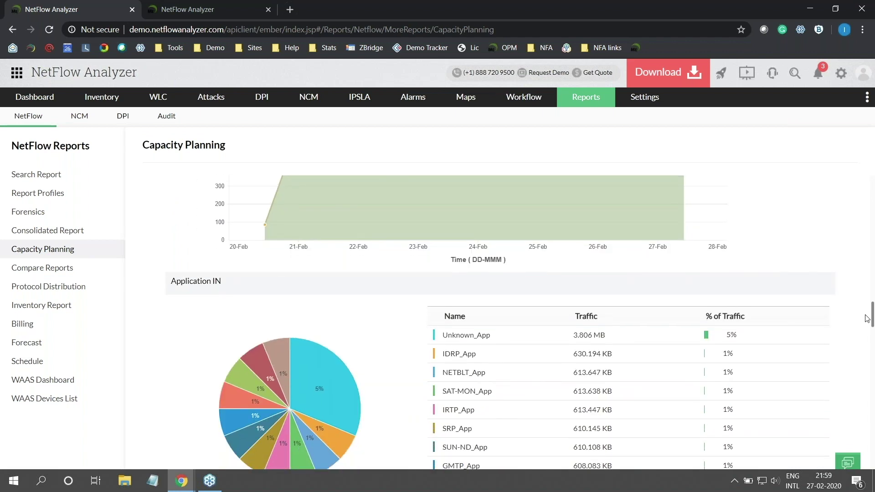
pyautogui.moveTo(867, 318); pyautogui.dragTo(872, 401)
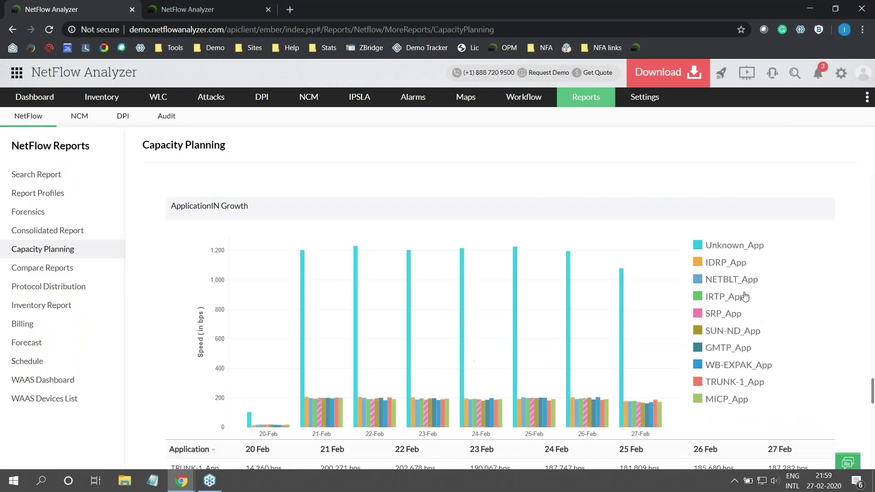
pyautogui.click(731, 247)
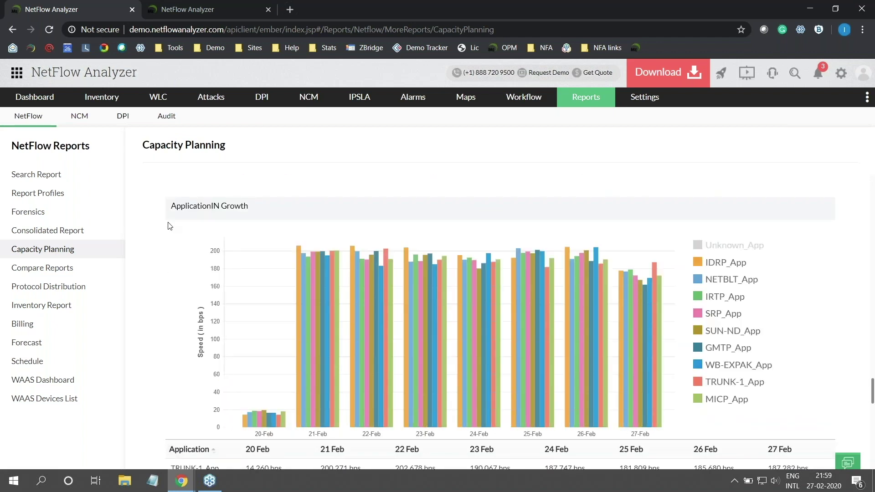
# Hide the Unknown_App series in the ApplicationOUT Growth chart and review the daily application speeds below it.
pyautogui.moveTo(328, 328)
pyautogui.scroll(-8, 737, 268)
pyautogui.scroll(-5, 729, 273)
pyautogui.scroll(6, 729, 364)
pyautogui.click(728, 427)
pyautogui.scroll(-5, 724, 412)
pyautogui.scroll(-2, 843, 226)
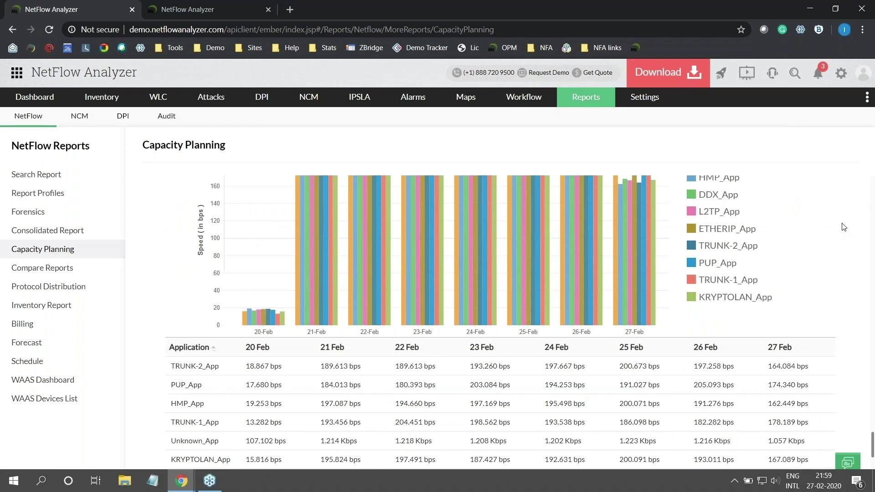
pyautogui.scroll(2, 843, 226)
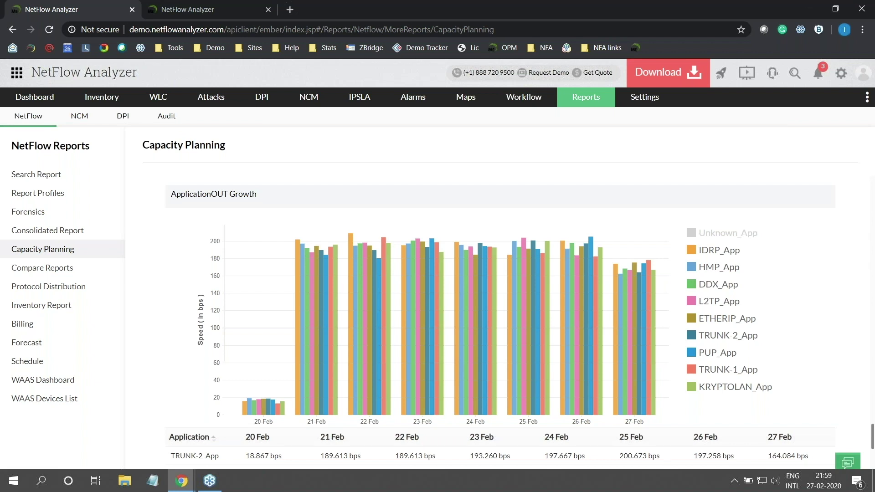
# Switch to the slide presentation and advance it to the Application Visibility and Control slide.
pyautogui.hotkey('alt', 'Tab')
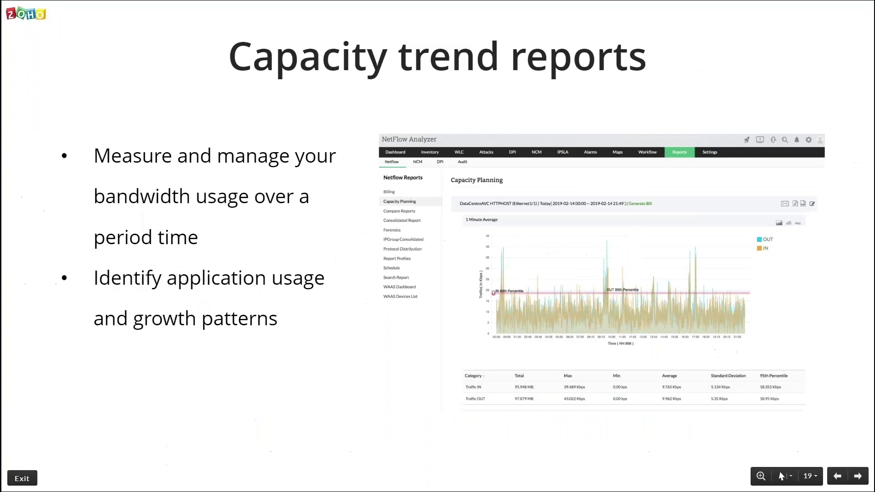
pyautogui.press('Right')
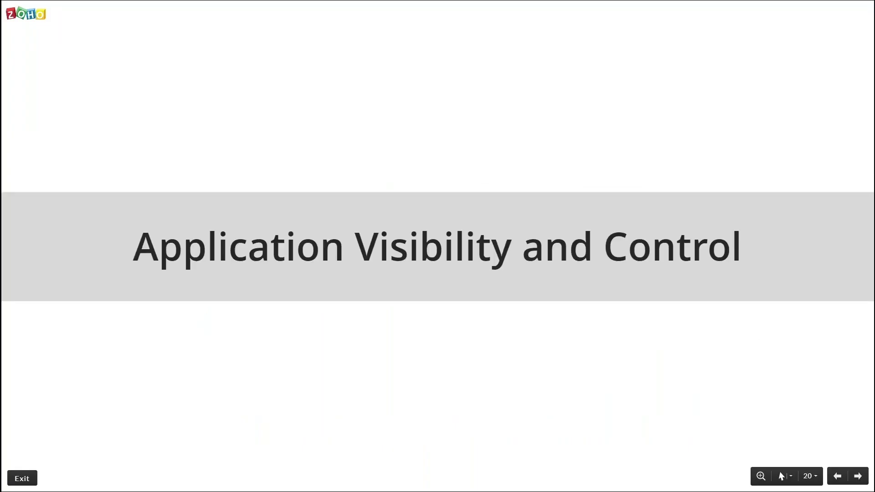
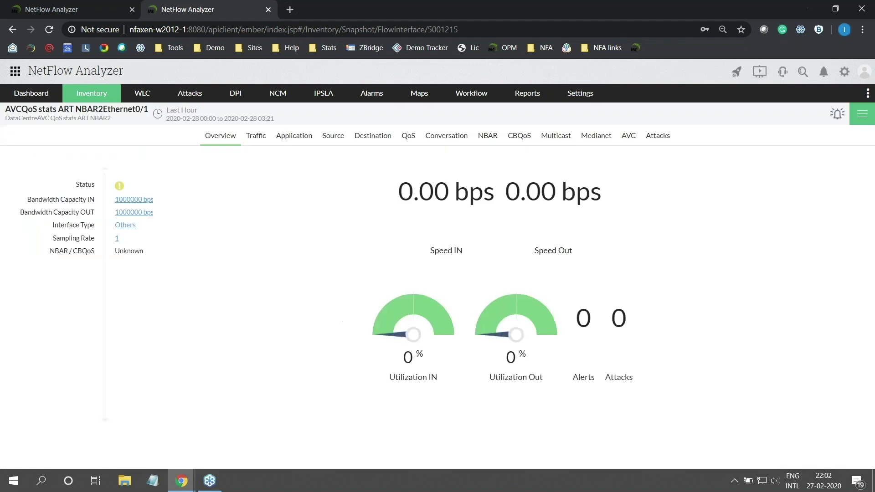
# Check the NBAR and AVC reports of the AVCQoS stats ART NBAR2Ethernet0/1 interface.
pyautogui.click(485, 144)
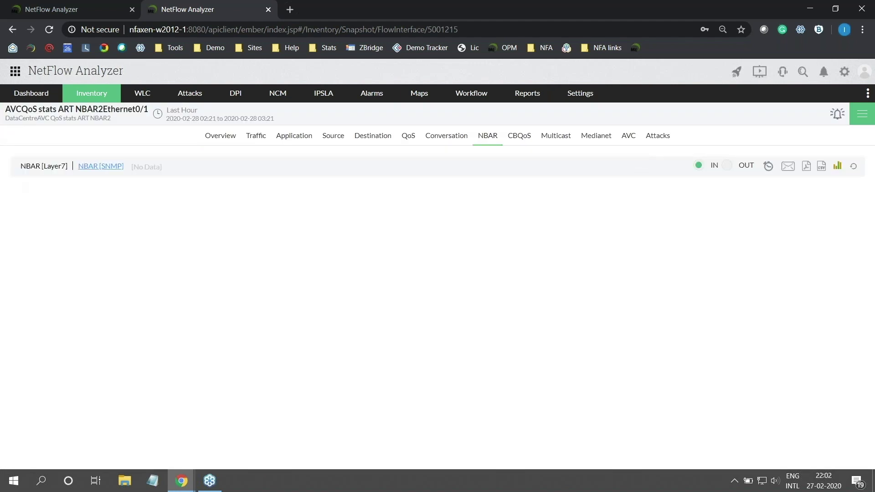
pyautogui.click(624, 139)
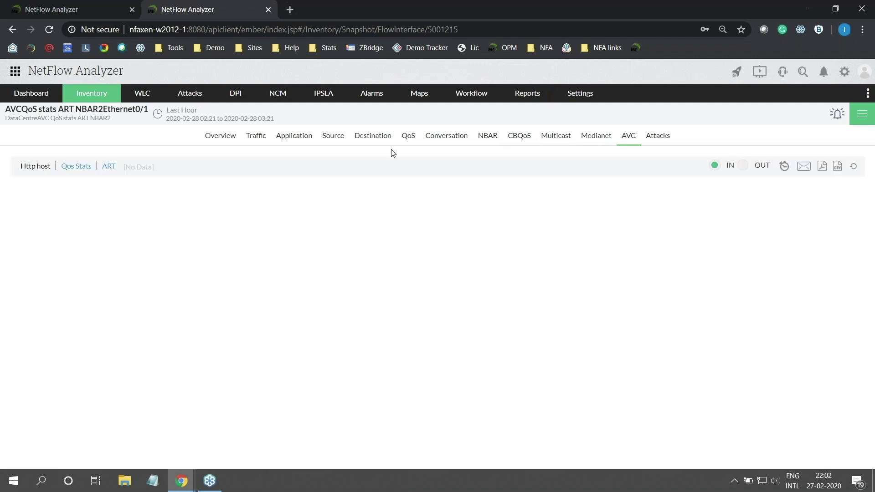
# Switch to the demo.netflowanalyzer.com session and open the snapshot of interface GigabitEthernet0/1 on router DataCentreAVC-Mains-NBAR2/QoS/ART from the inventory.
pyautogui.click(64, 11)
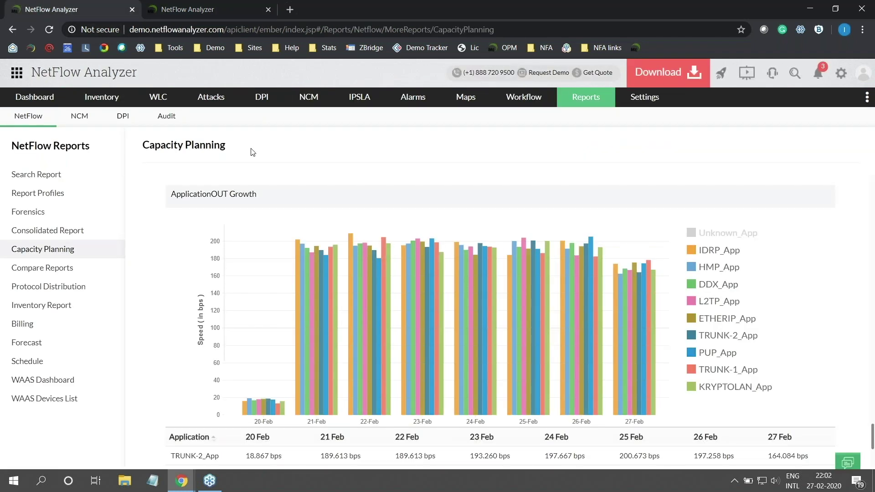
pyautogui.moveTo(101, 96)
pyautogui.click(114, 143)
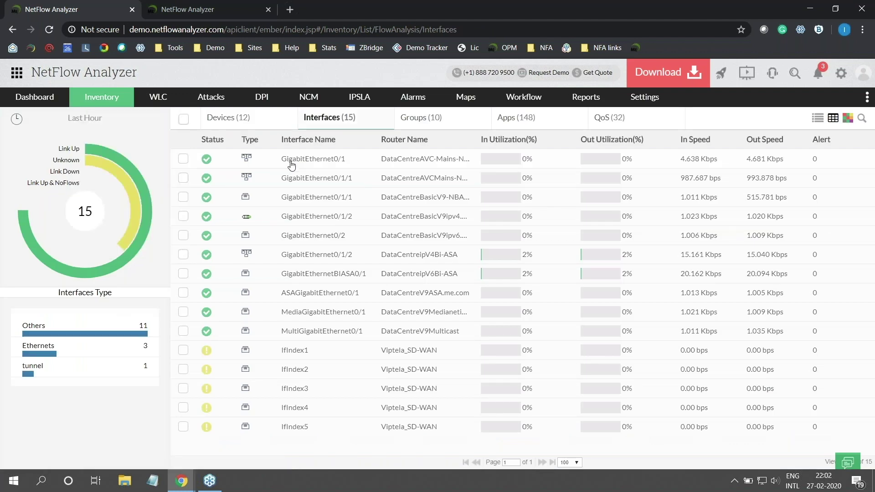
pyautogui.click(438, 164)
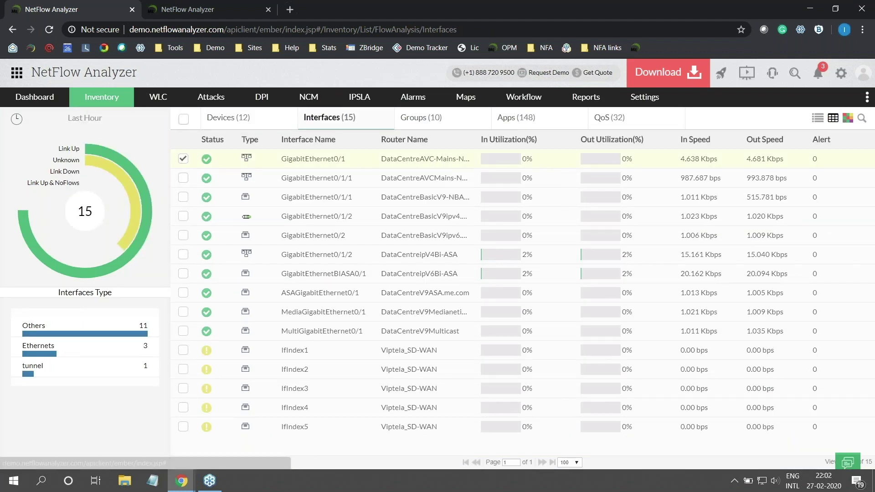
pyautogui.click(462, 161)
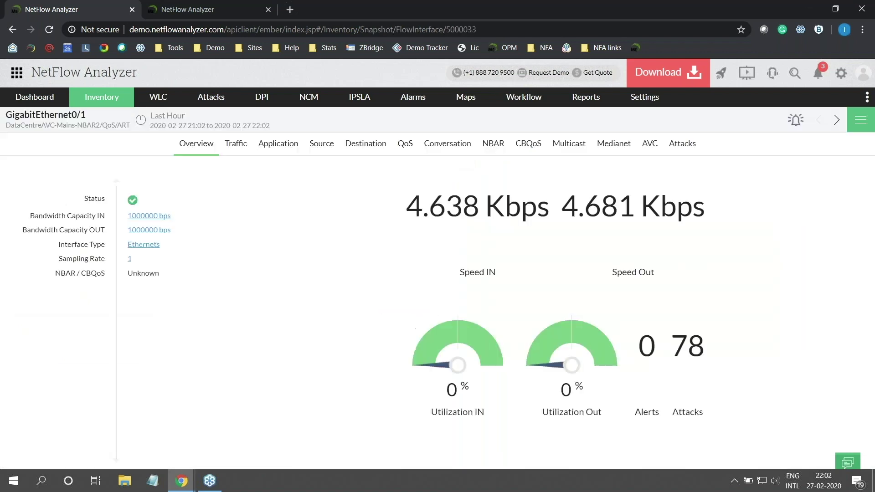
# Review the interface's NBAR Layer7 application traffic and the top conversations for facebook, and return to the NBAR report.
pyautogui.click(494, 144)
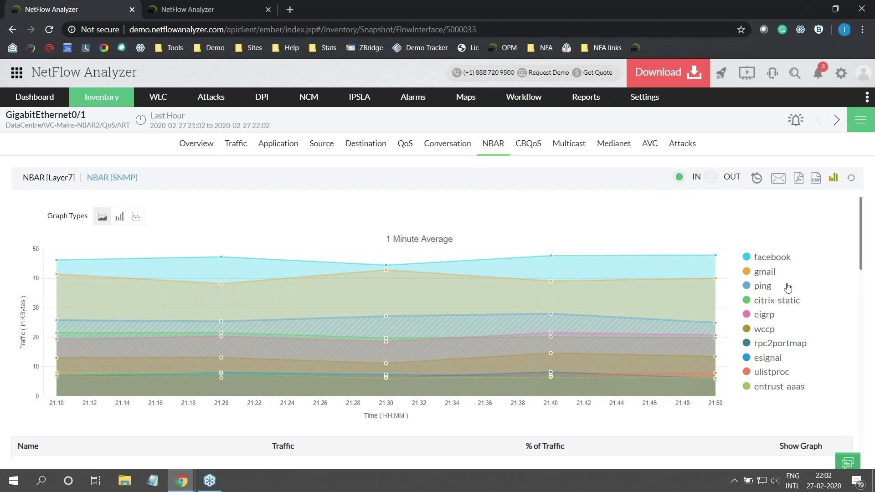
pyautogui.scroll(-3, 788, 287)
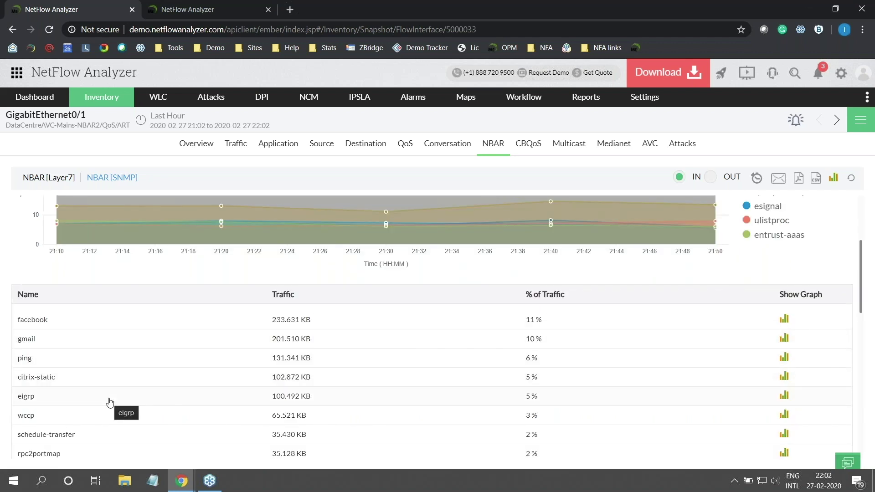
pyautogui.click(31, 324)
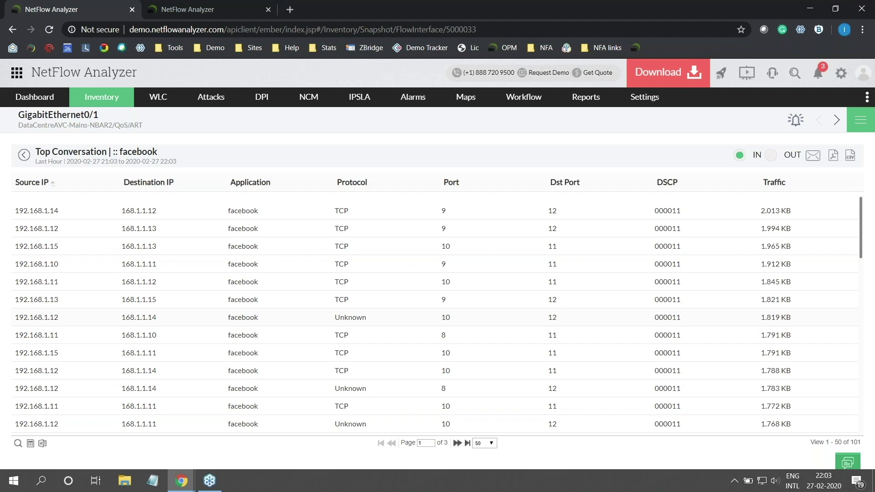
pyautogui.click(25, 158)
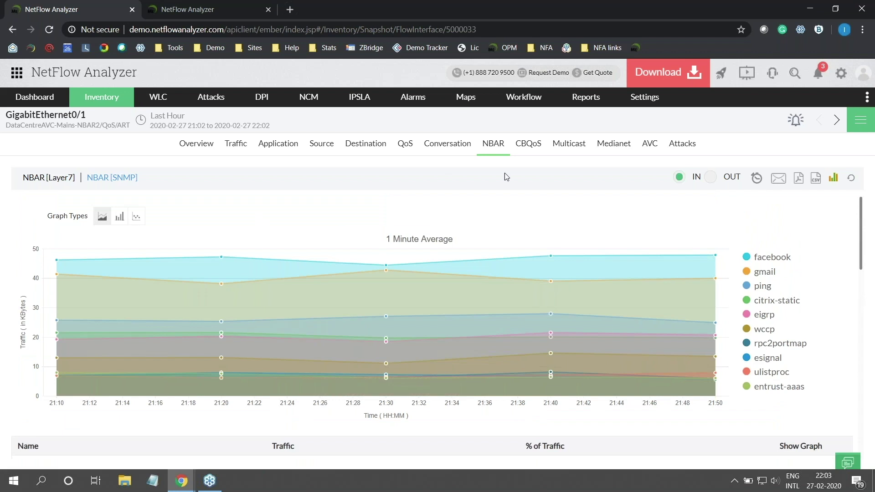
# Examine the AVC QoS Stats with the applications and conversations of class 13047872:[ 7368337, 9388289, 0, 0, 0 ], plus the ART report.
pyautogui.click(649, 145)
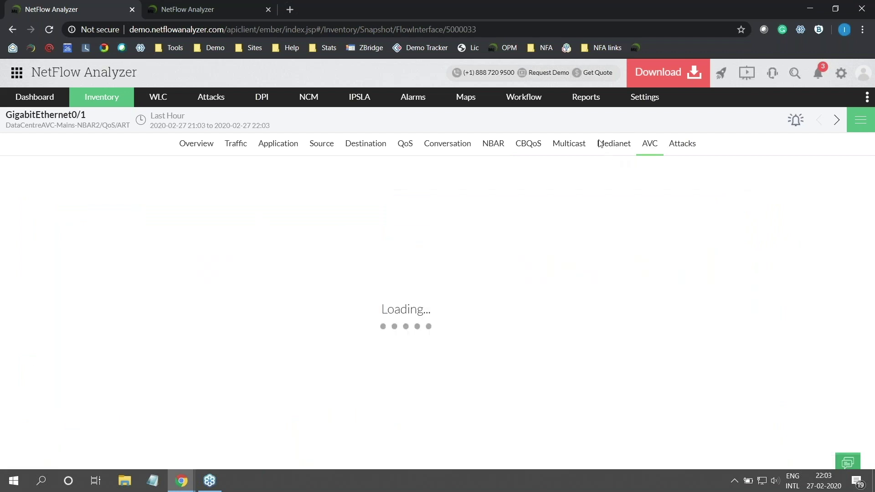
pyautogui.click(87, 178)
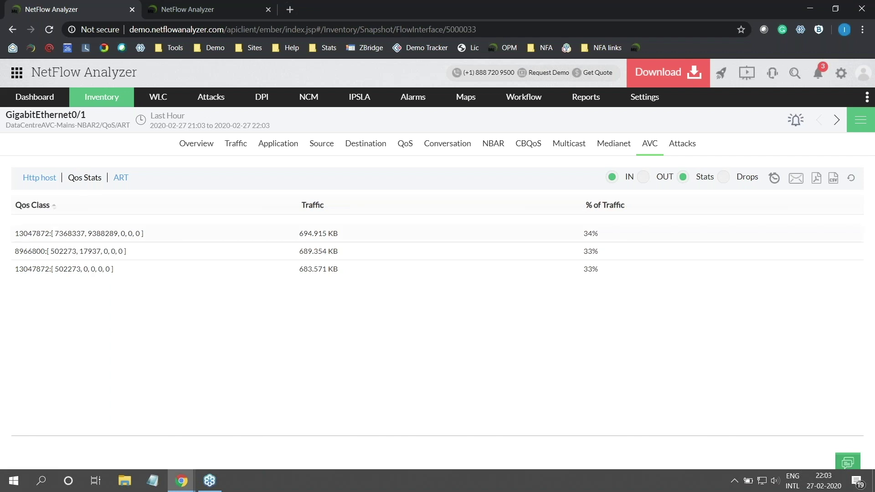
pyautogui.click(77, 233)
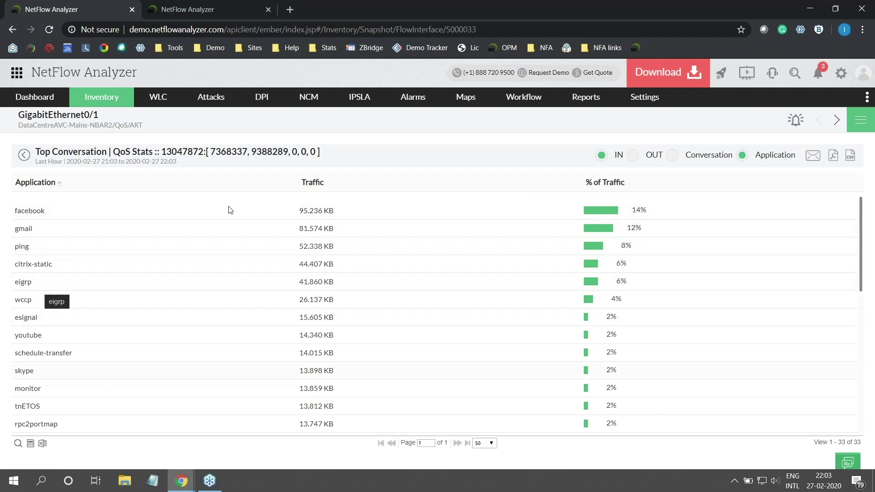
pyautogui.click(710, 158)
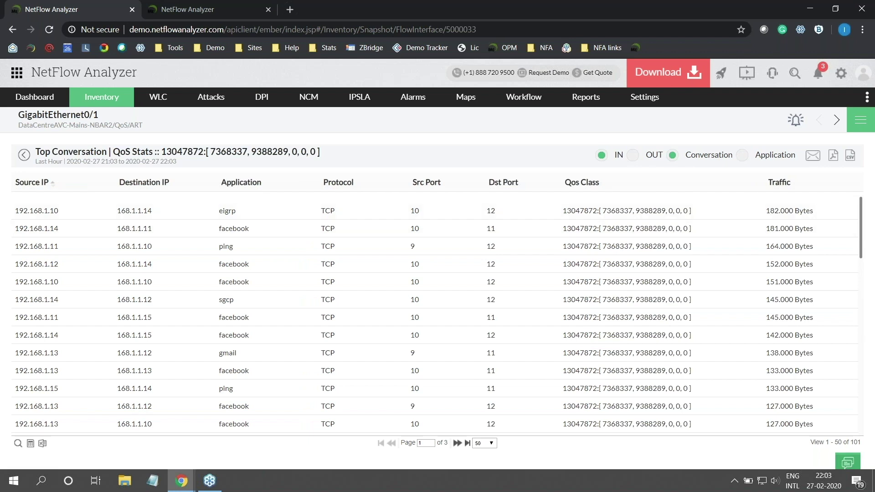
pyautogui.click(24, 155)
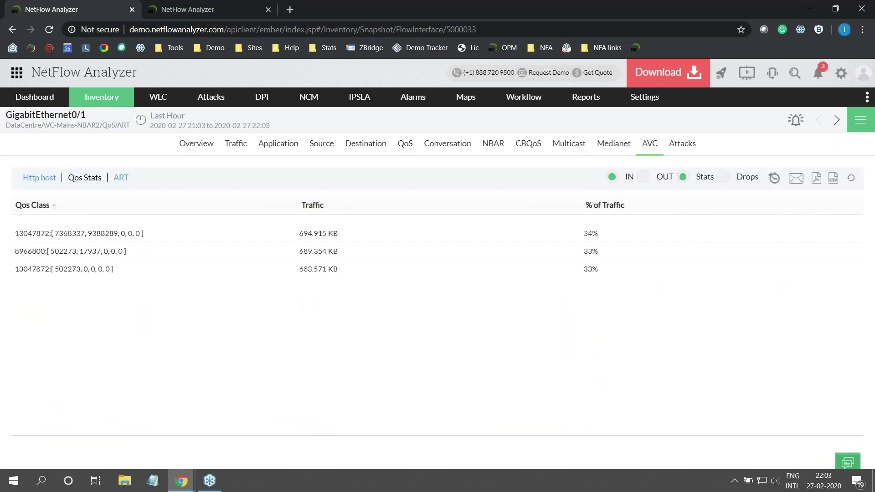
pyautogui.click(119, 179)
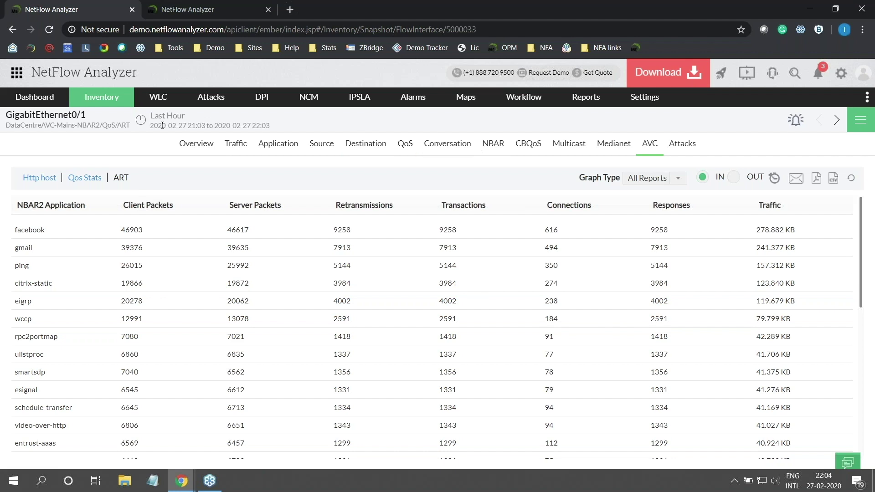
# Open the snapshot of interface GigabitEthernet0/1/1 on router DataCentreAVCMains-NBAR2/HTTP from the inventory's interface list.
pyautogui.moveTo(97, 101)
pyautogui.click(107, 140)
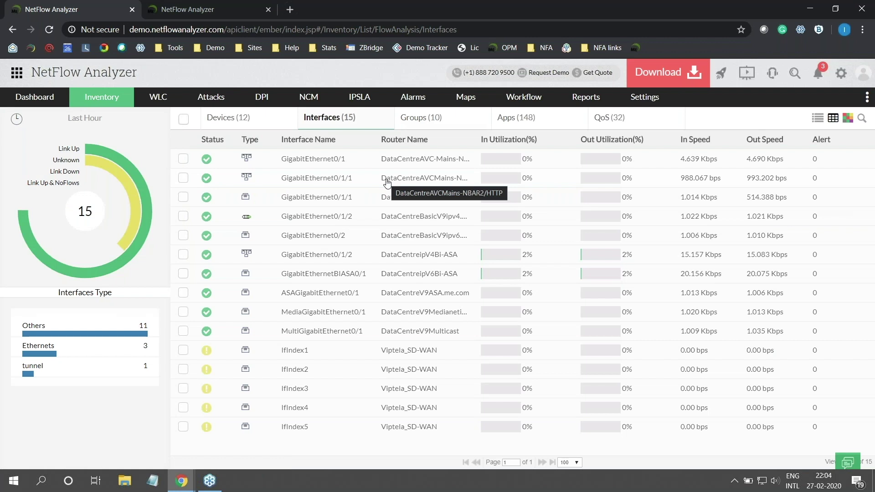
pyautogui.click(331, 178)
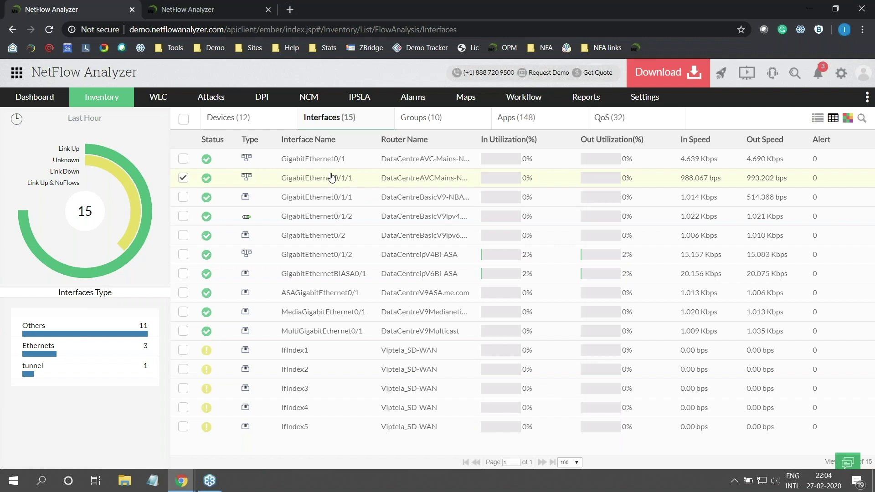
pyautogui.click(331, 177)
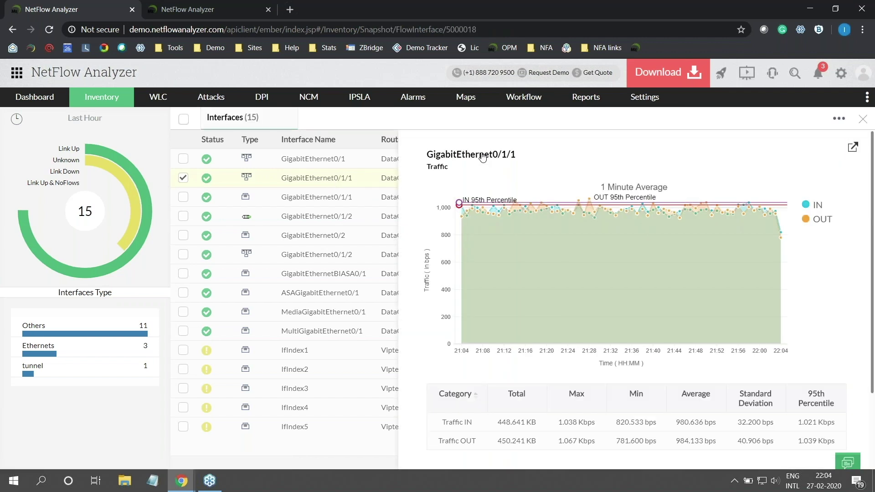
pyautogui.click(483, 157)
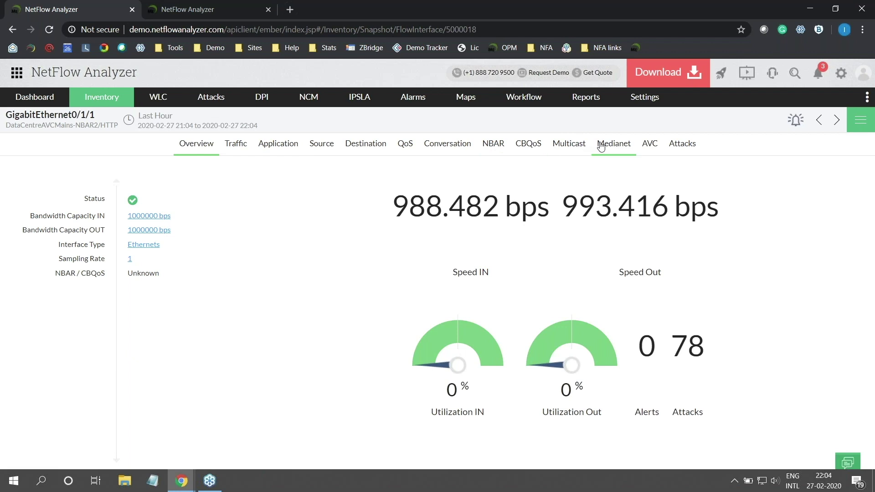
# Review the AVC Http host traffic graph and host table for this interface, and drill into ail.com.
pyautogui.click(650, 151)
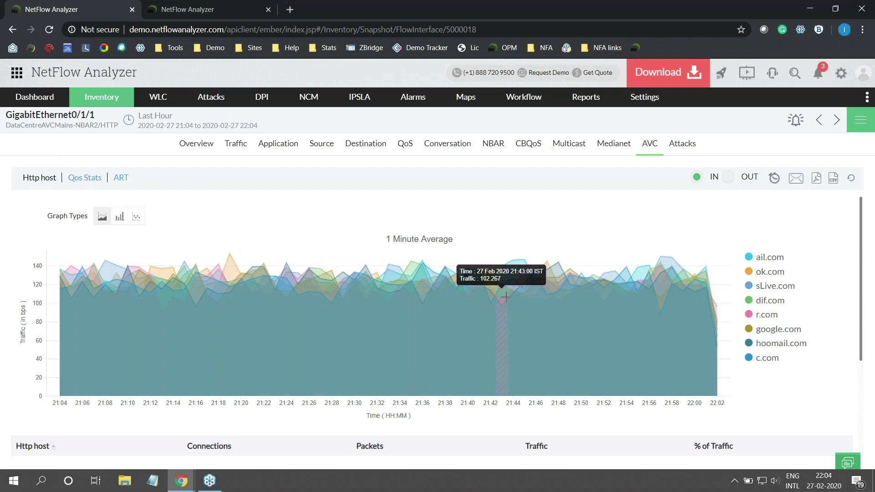
pyautogui.scroll(-3, 314, 292)
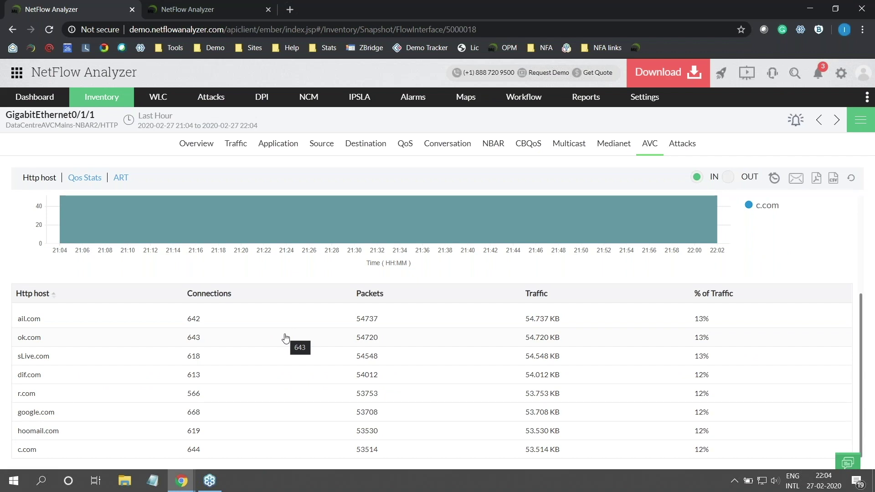
pyautogui.click(29, 319)
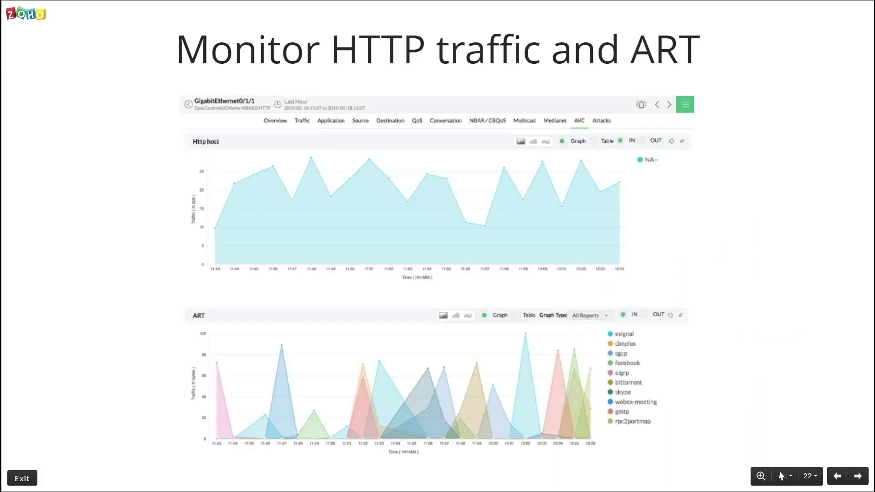
# Advance the presentation from the HTTP traffic and ART slide to the slide on tracking top applications with NBAR.
pyautogui.press('Right')
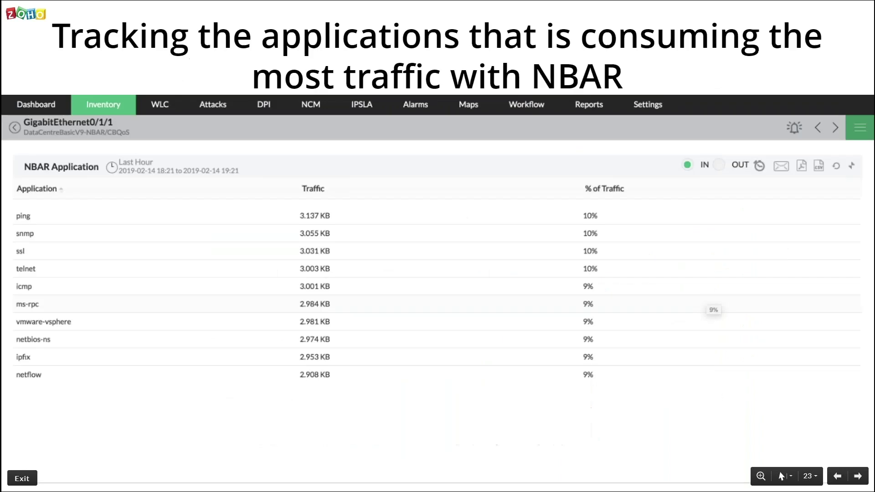
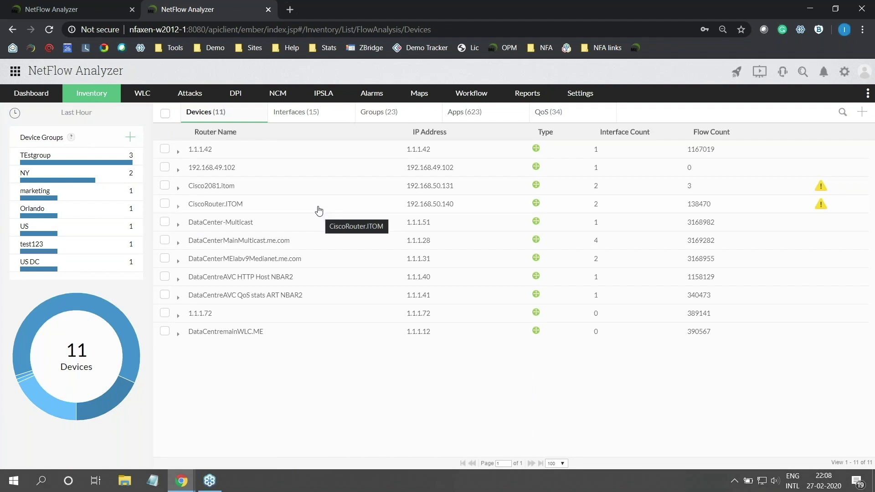
# Open the CiscoRouter.ITOM device and bring up its ACL configuration list.
pyautogui.click(233, 206)
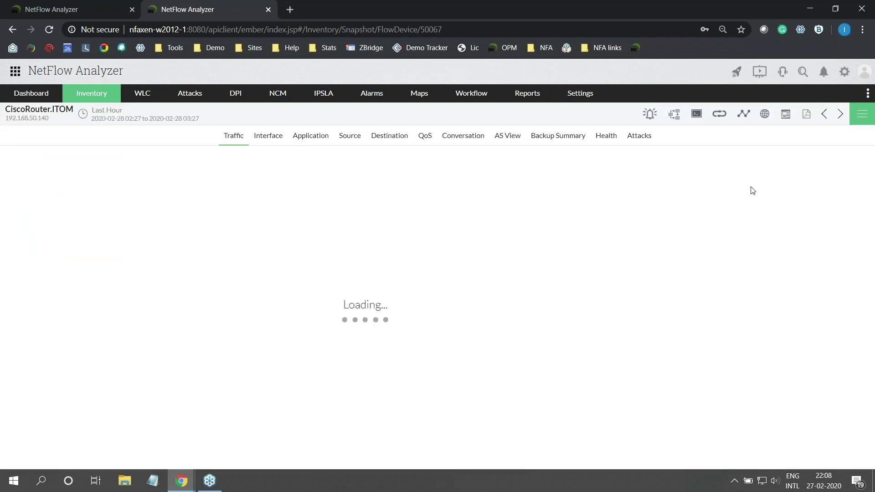
pyautogui.click(859, 118)
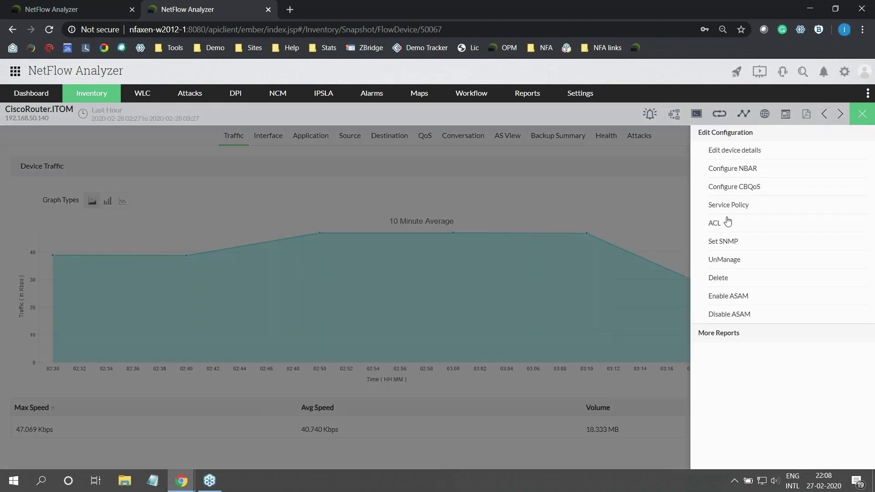
pyautogui.click(719, 225)
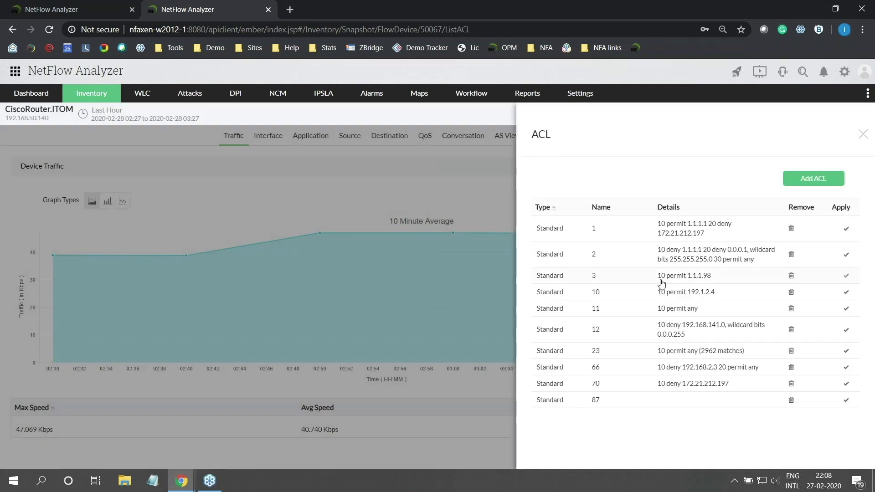
# Set up a new extended ACL with Deny access, Source Host and Destination Network criteria, and review the available protocols.
pyautogui.click(813, 179)
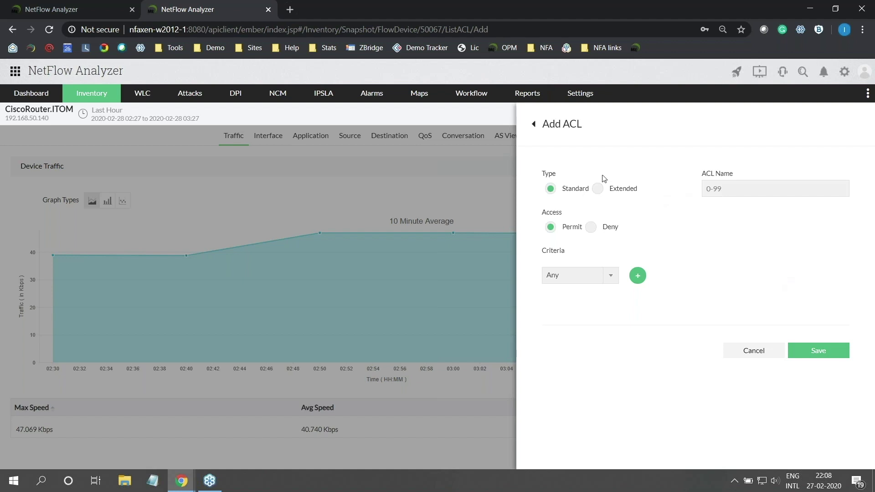
pyautogui.click(598, 188)
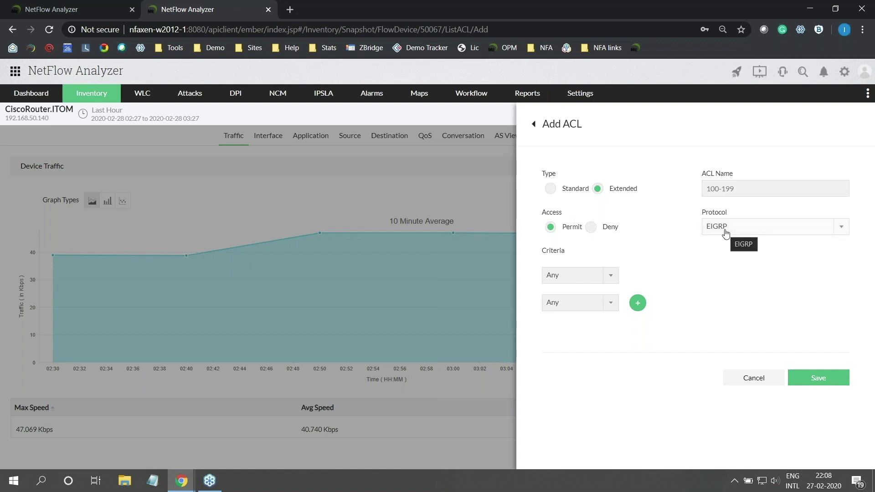
pyautogui.click(568, 276)
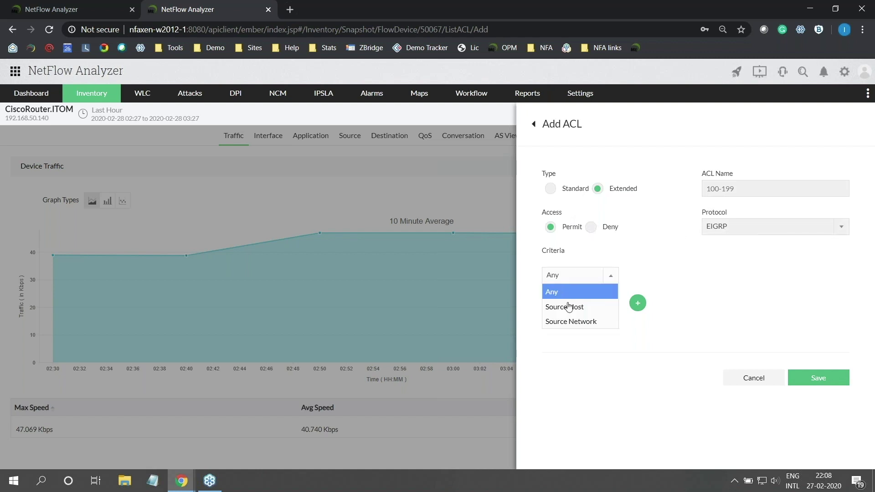
pyautogui.click(568, 308)
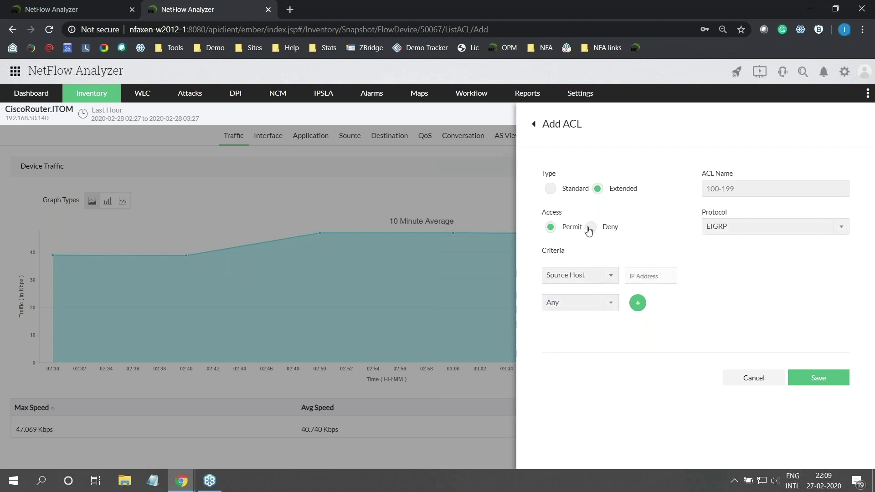
pyautogui.click(566, 303)
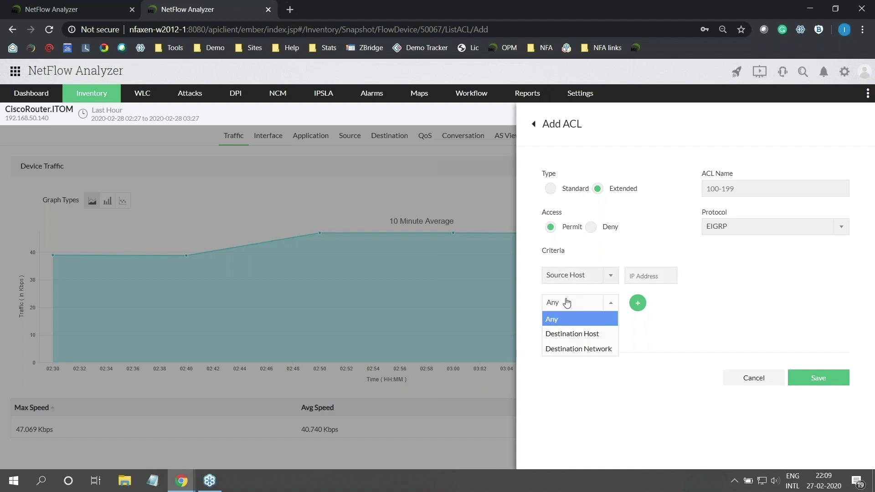
pyautogui.click(567, 350)
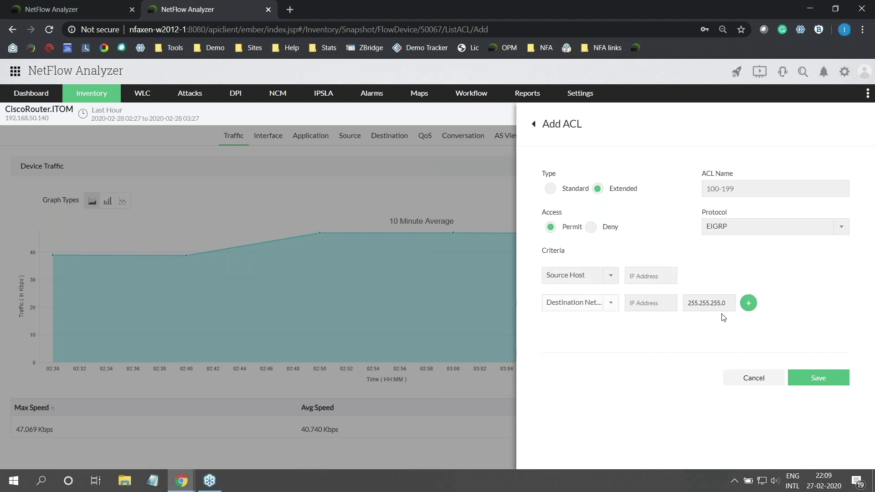
pyautogui.click(747, 227)
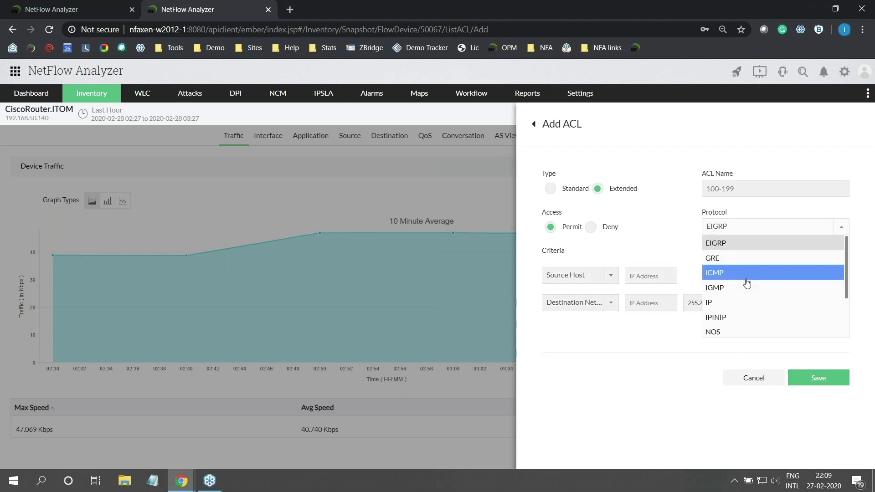
pyautogui.click(590, 228)
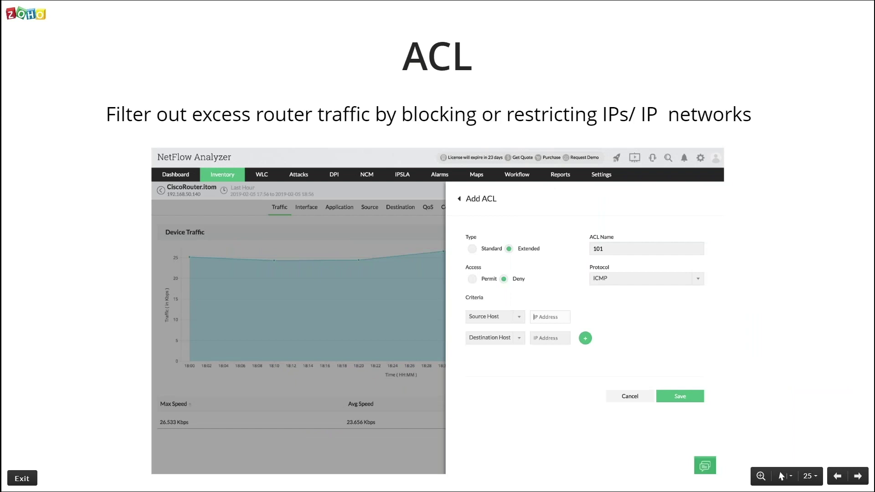
# Advance the presentation to the Service Policy slide, and switch back to NetFlow Analyzer to open CiscoRouter.ITOM's service policy list in place of the ACL form.
pyautogui.press('Right')
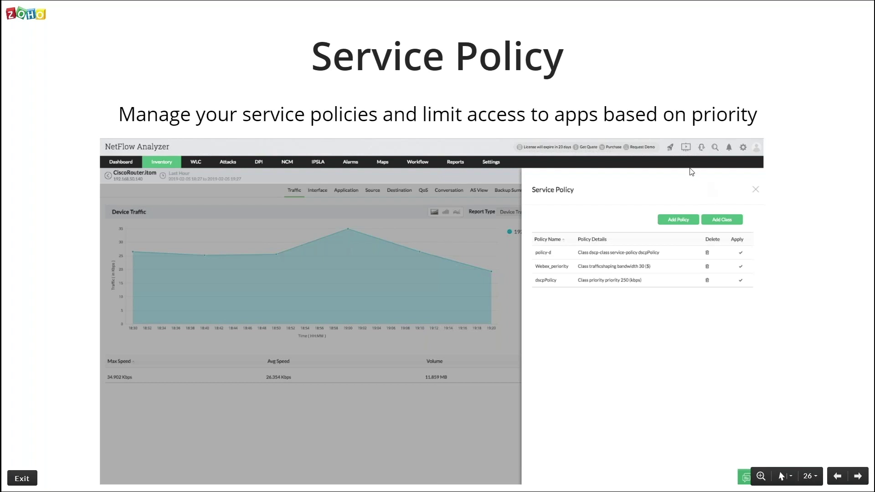
pyautogui.hotkey('alt', 'Tab')
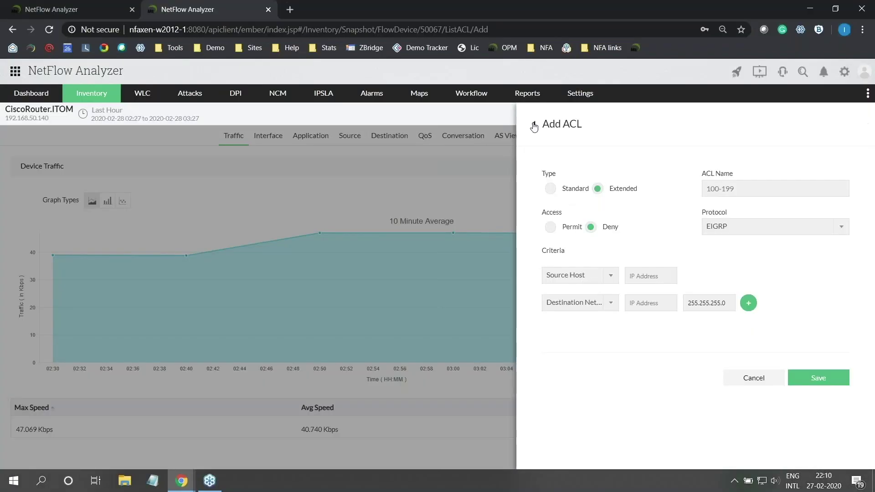
pyautogui.click(534, 128)
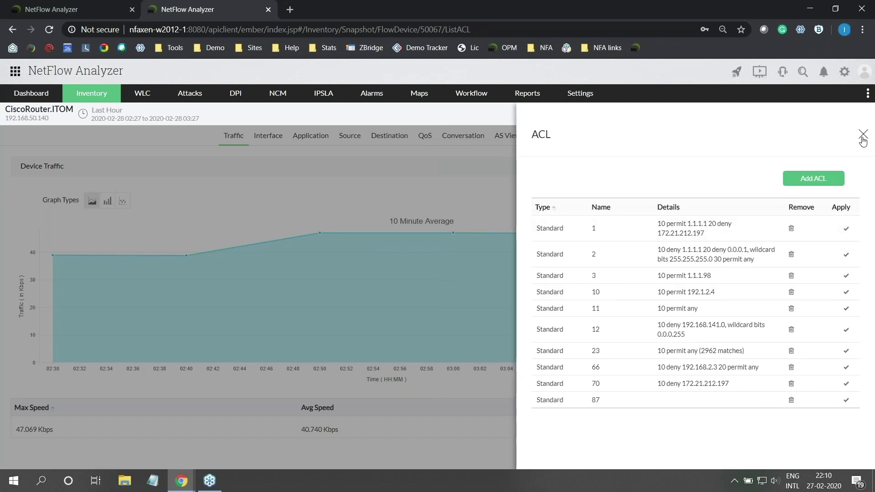
pyautogui.click(845, 134)
pyautogui.click(730, 205)
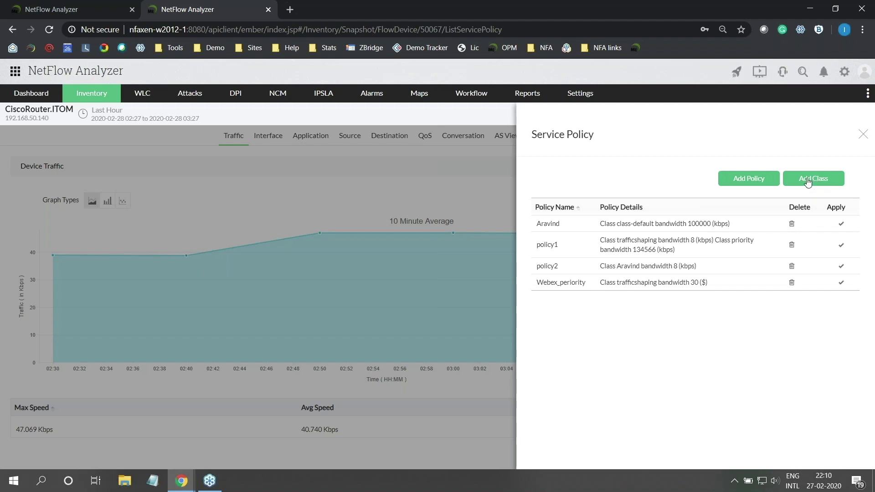
# Start a new service policy class with the Match statement and add a protocol criterion with the value IP.
pyautogui.click(807, 182)
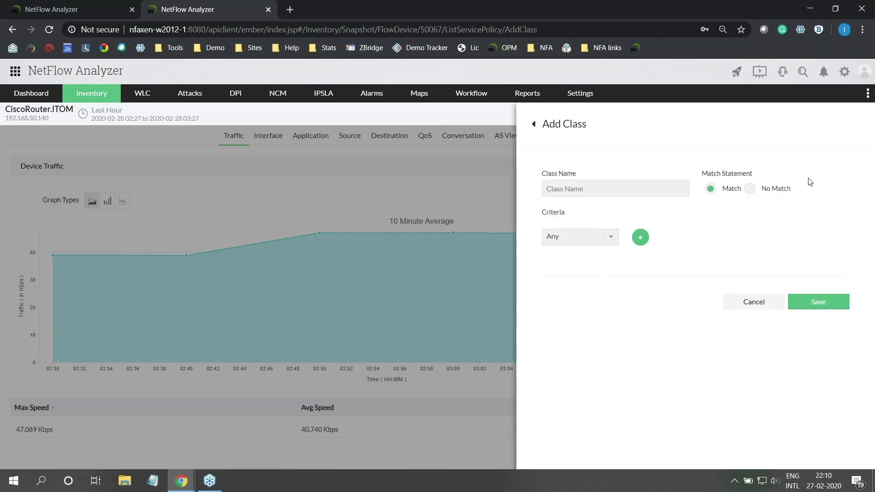
pyautogui.click(592, 188)
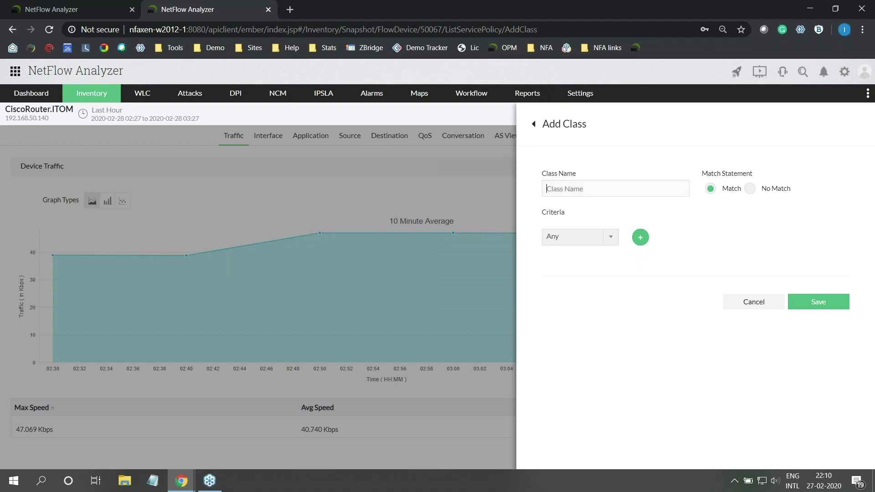
pyautogui.click(760, 191)
pyautogui.click(717, 192)
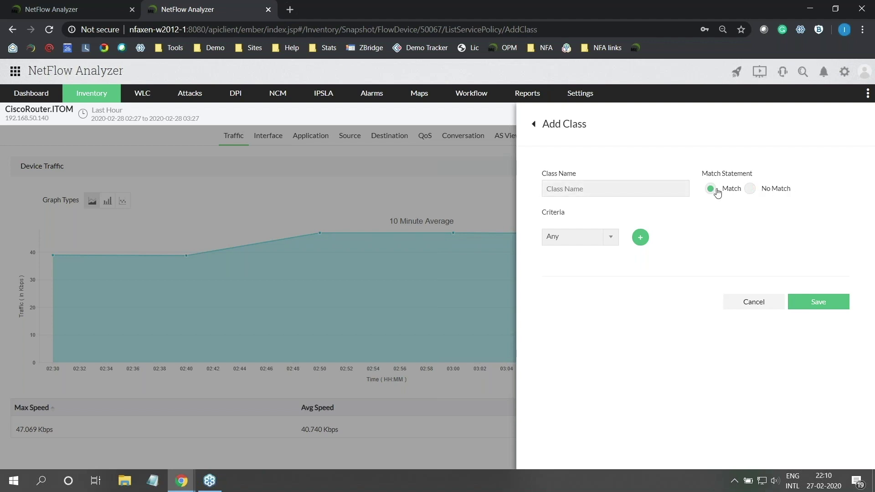
pyautogui.click(557, 243)
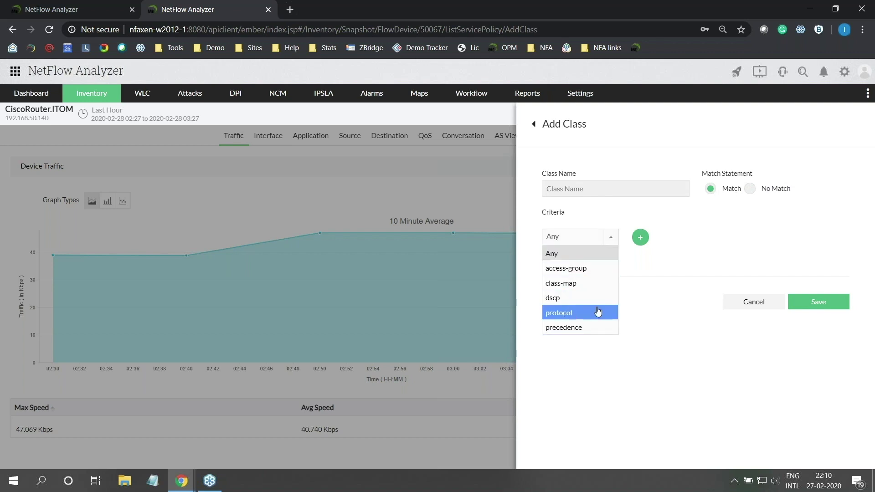
pyautogui.press('Return')
pyautogui.click(679, 242)
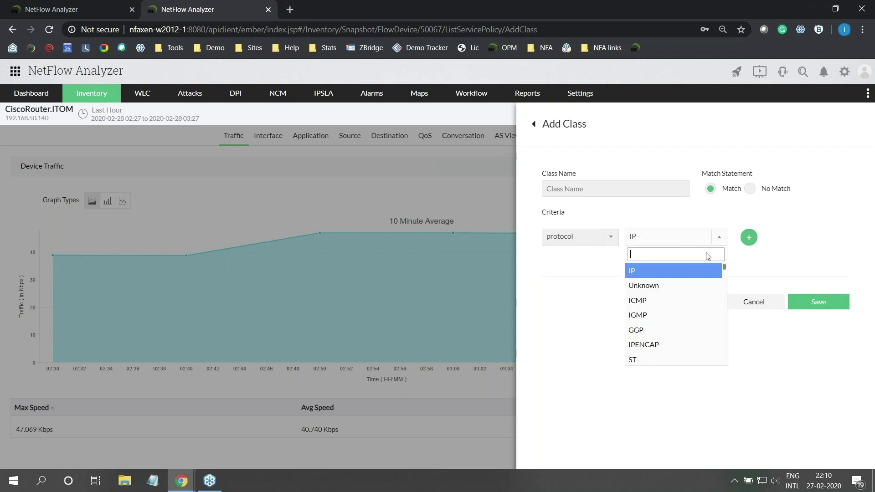
pyautogui.click(749, 237)
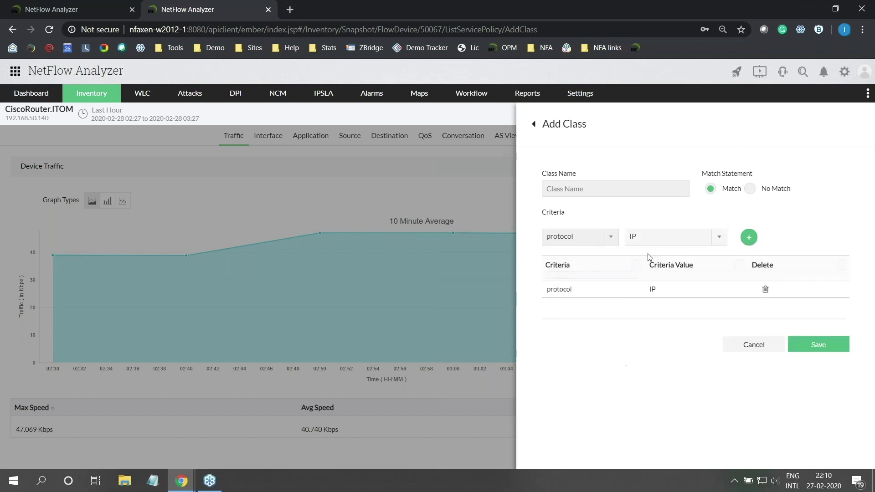
# Switch the class criterion to access-group, check its available values, and cancel the new class.
pyautogui.click(573, 239)
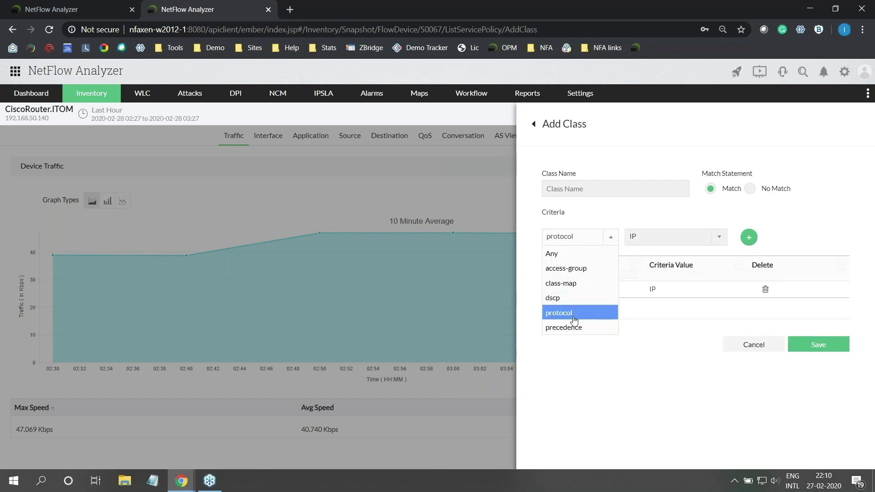
pyautogui.click(694, 238)
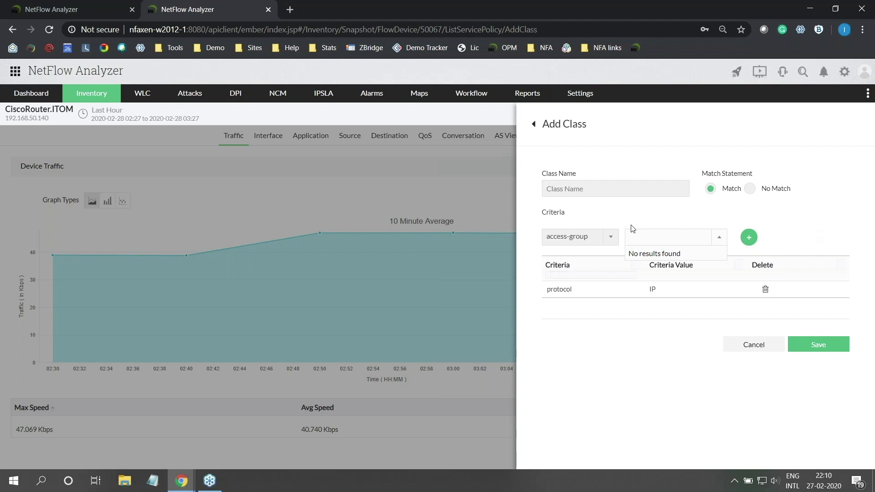
pyautogui.click(754, 345)
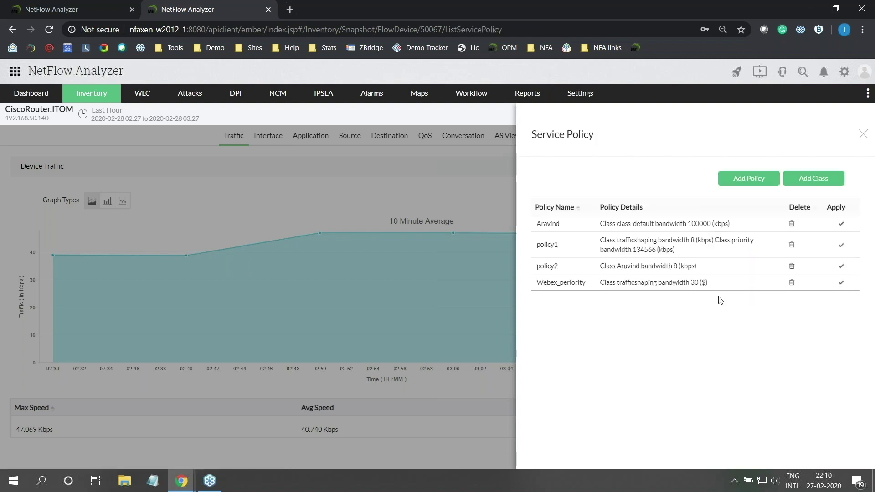
# Open a new service policy form and examine the class maps, criteria types and bandwidth units it offers.
pyautogui.click(745, 179)
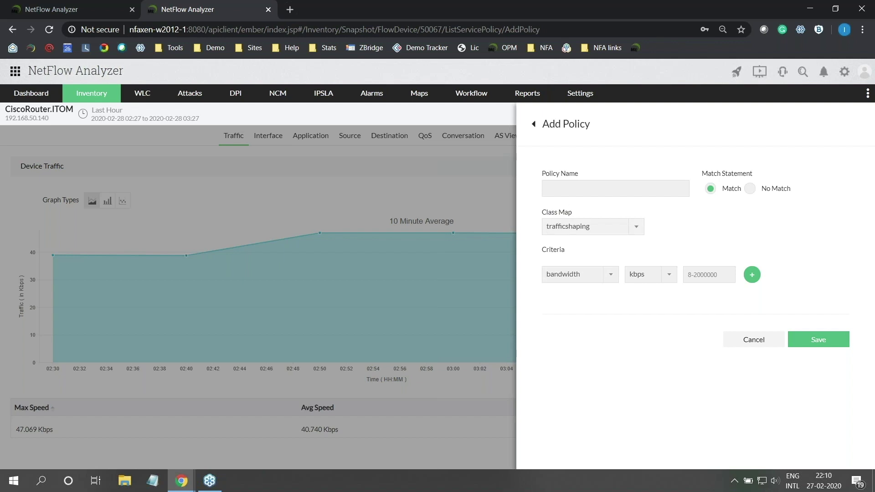
pyautogui.click(584, 228)
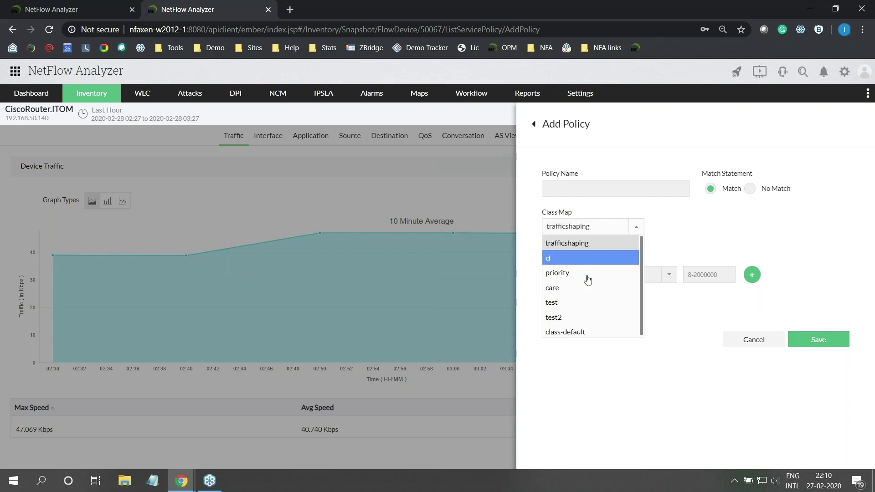
pyautogui.click(539, 281)
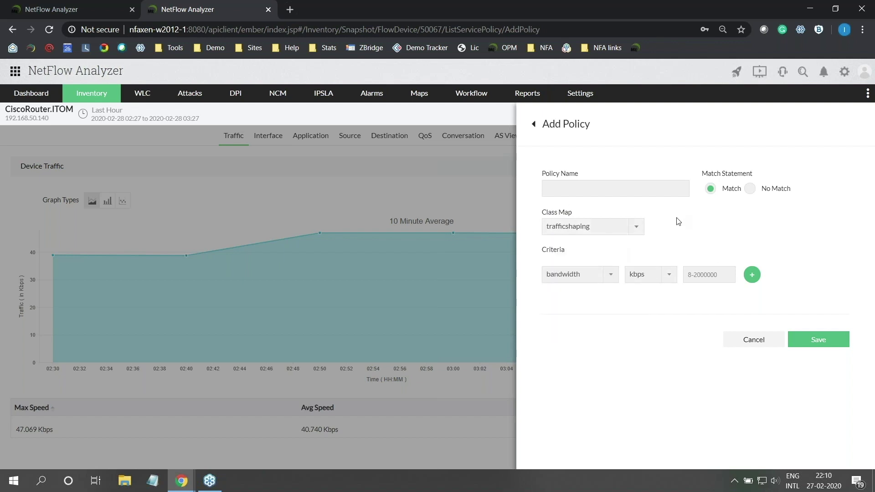
pyautogui.click(558, 276)
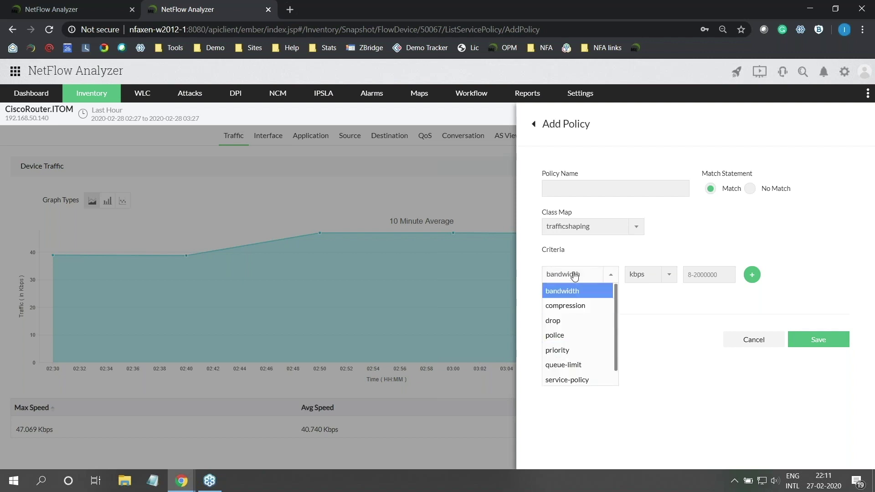
pyautogui.scroll(-1, 594, 334)
pyautogui.scroll(1, 583, 326)
pyautogui.click(584, 290)
pyautogui.click(669, 275)
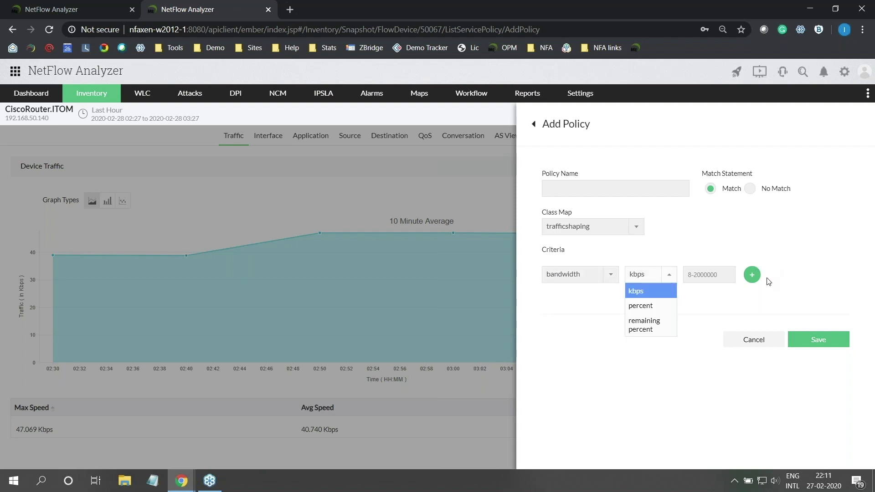
pyautogui.click(691, 277)
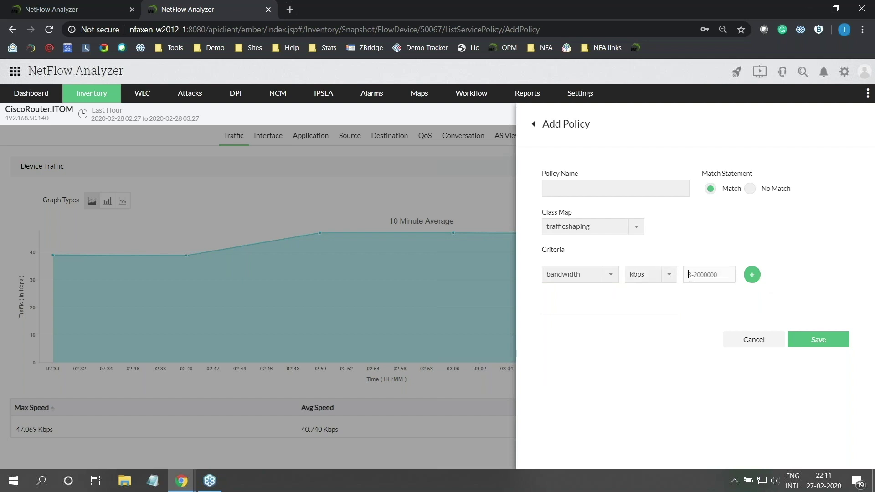
# Review the remaining policy criteria down to shape and cancel the new policy.
pyautogui.click(589, 276)
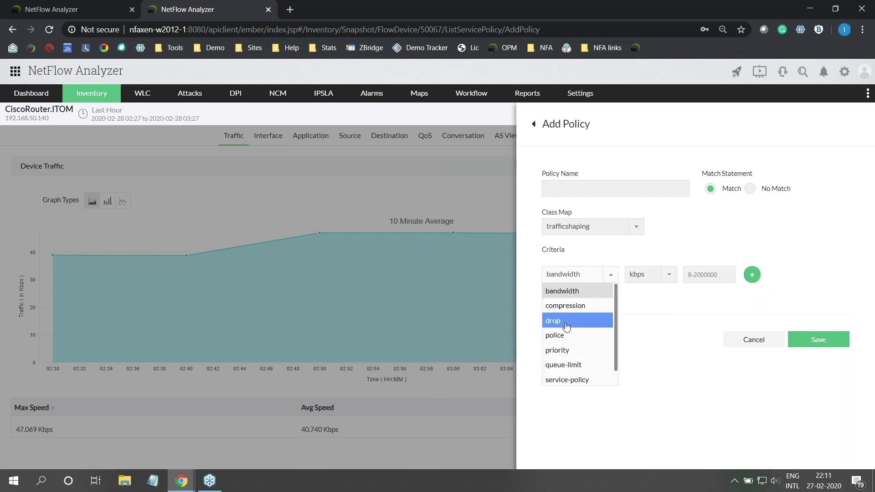
pyautogui.scroll(-1, 578, 362)
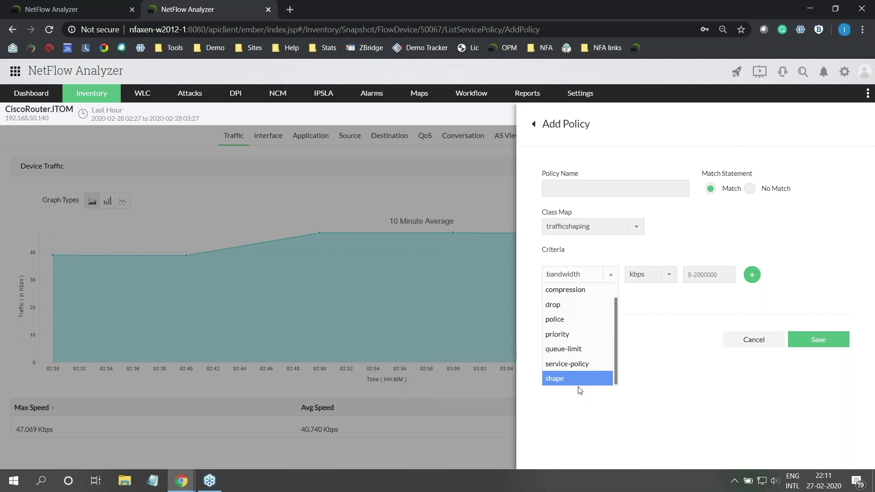
pyautogui.click(693, 302)
pyautogui.click(747, 342)
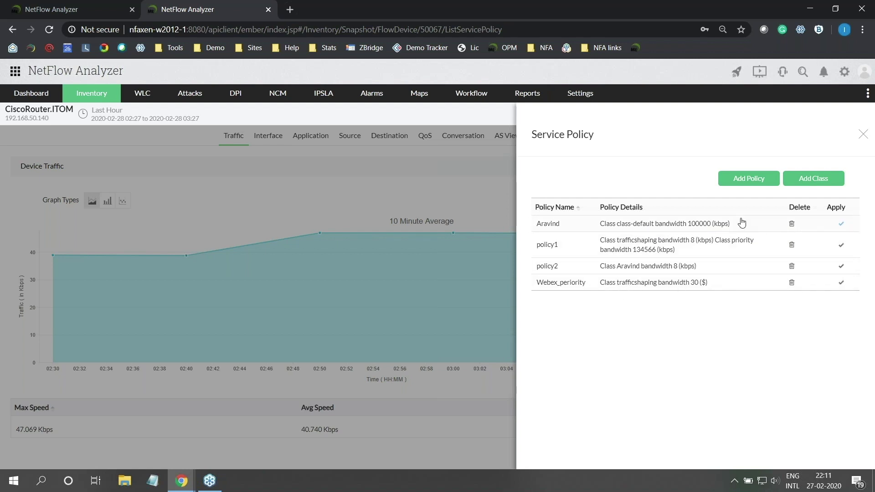
# Close the service policy list and advance the presentation to the slide on validating QoS policies with CBQoS.
pyautogui.click(863, 135)
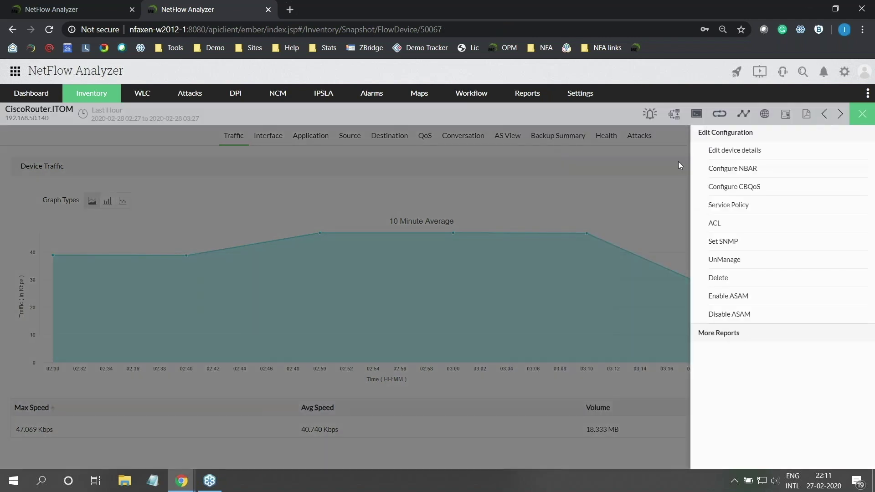
pyautogui.hotkey('alt', 'Tab')
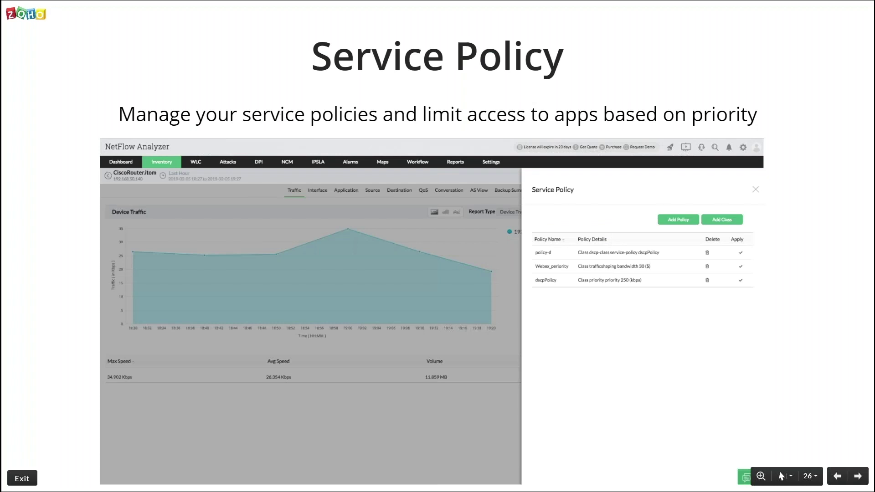
pyautogui.press('Right')
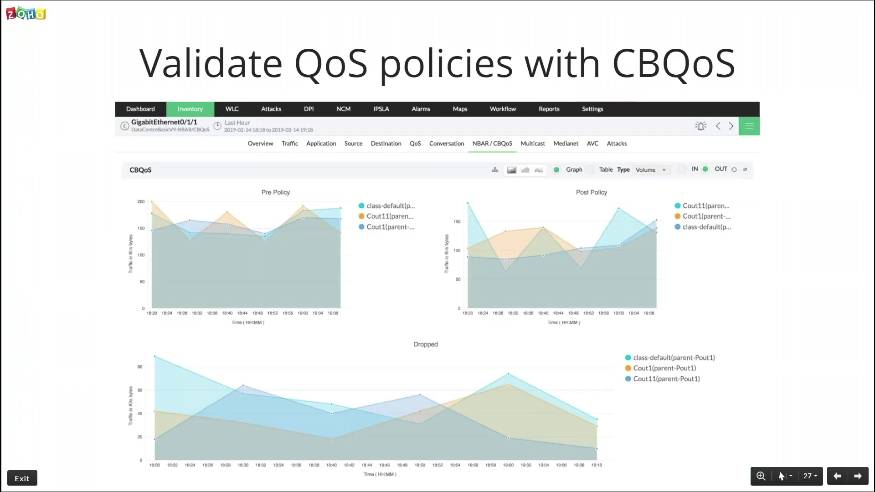
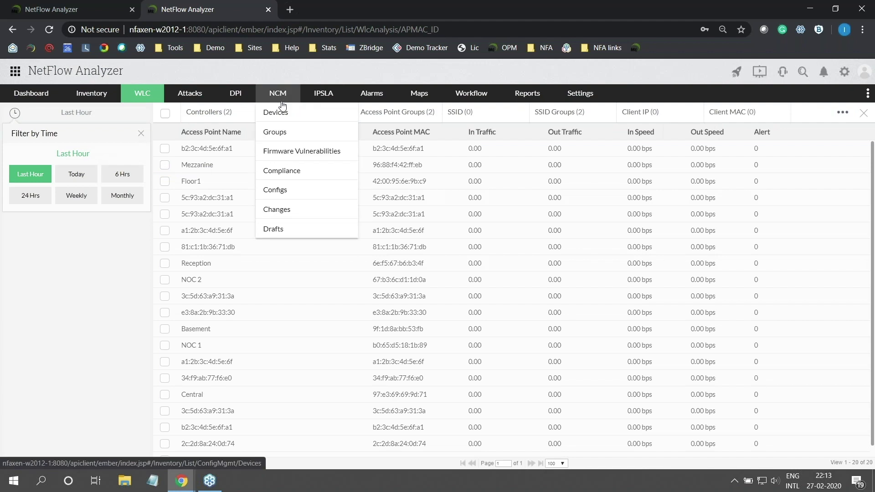
# Display the list of wireless LAN controllers in the WLC inventory.
pyautogui.click(221, 120)
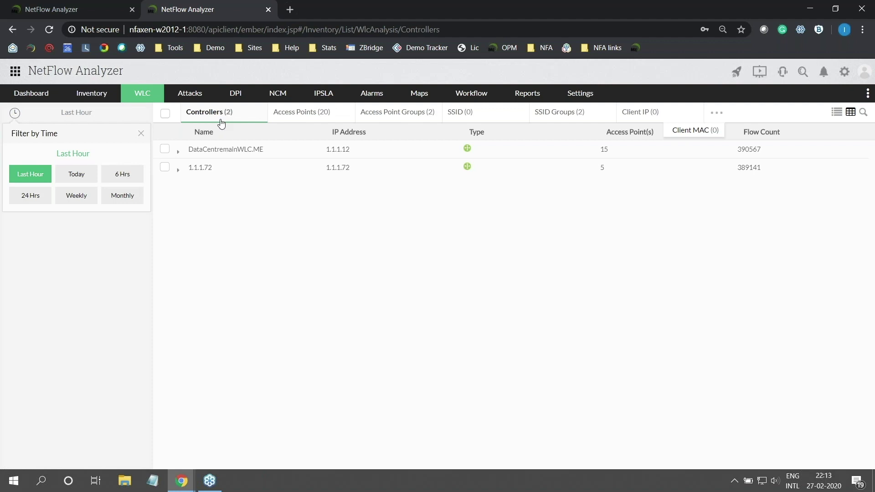
# Expand the DataCentremainWLC.ME controller and show its Reception access point's traffic for the last 30 days.
pyautogui.click(178, 152)
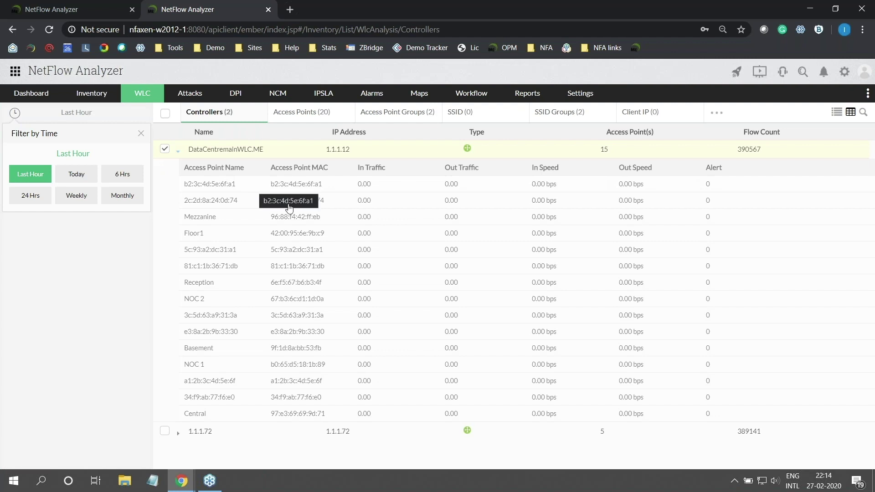
pyautogui.click(202, 282)
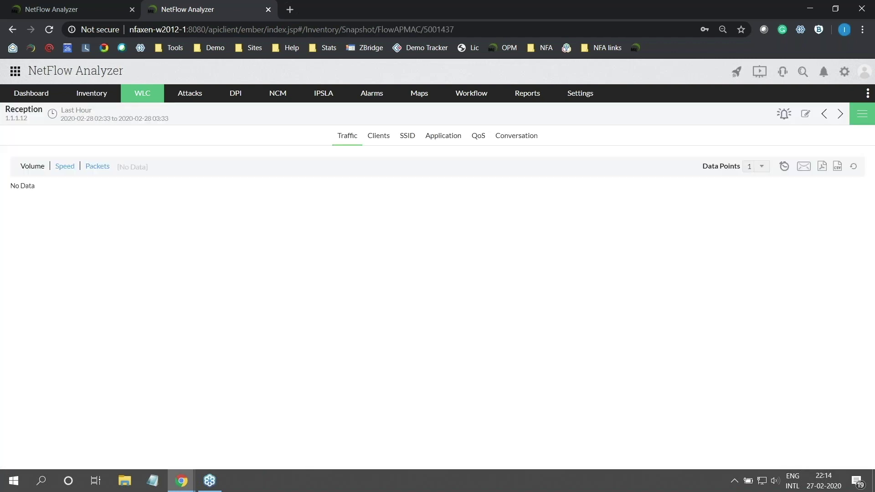
pyautogui.click(51, 113)
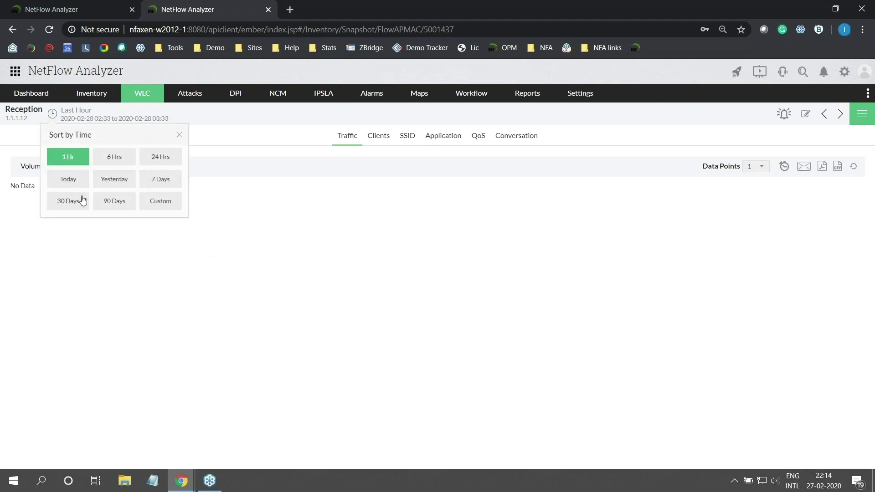
pyautogui.click(70, 199)
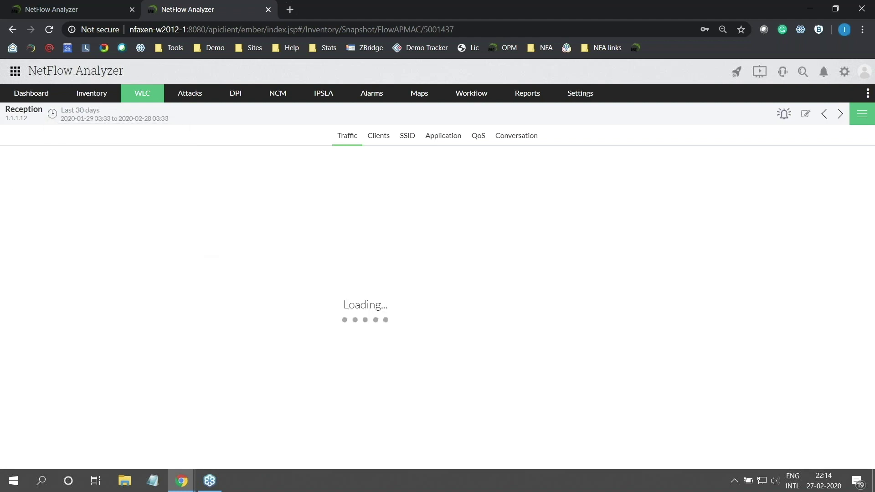
# Switch to the demo server's session and open the full traffic report of the FirstFloor access point.
pyautogui.click(77, 6)
pyautogui.moveTo(159, 96)
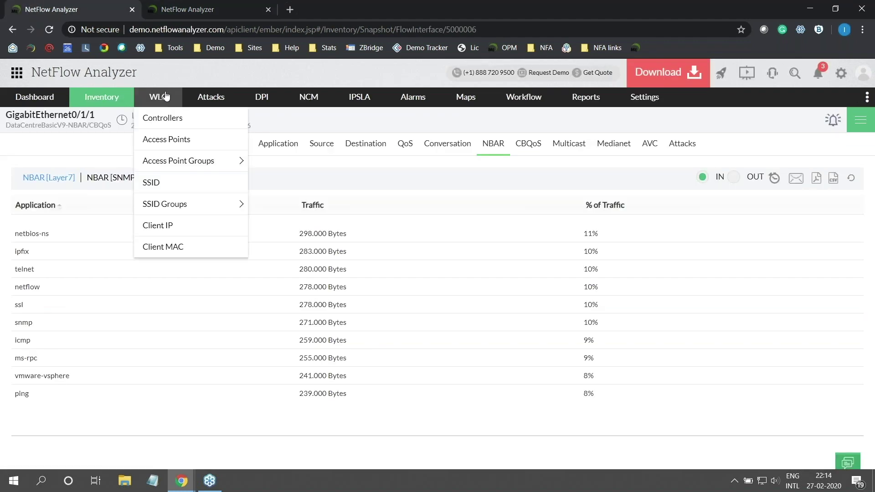
pyautogui.click(171, 140)
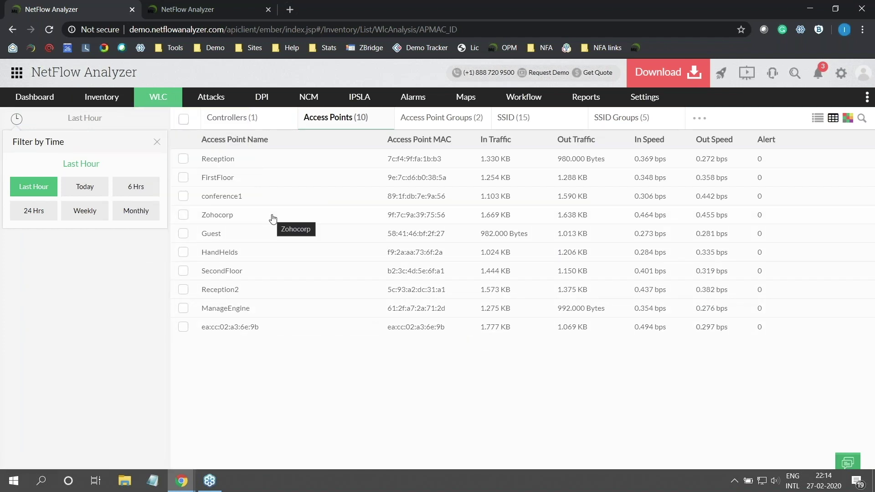
pyautogui.click(222, 180)
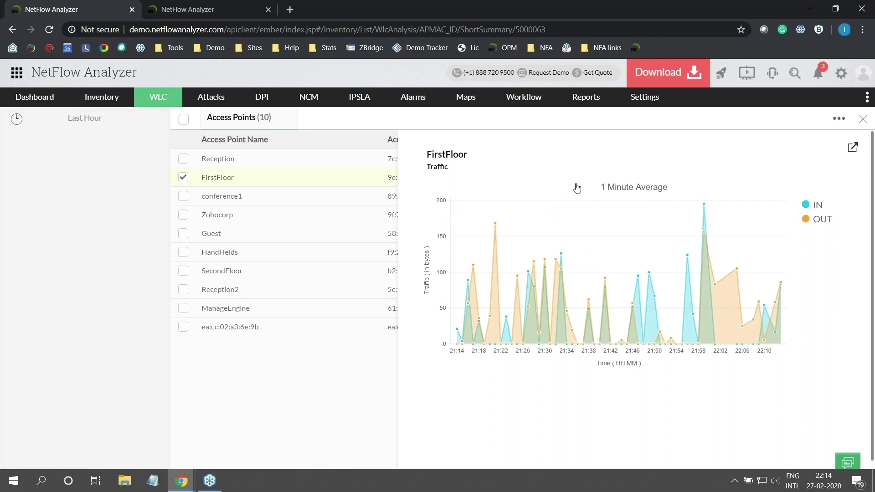
pyautogui.click(450, 158)
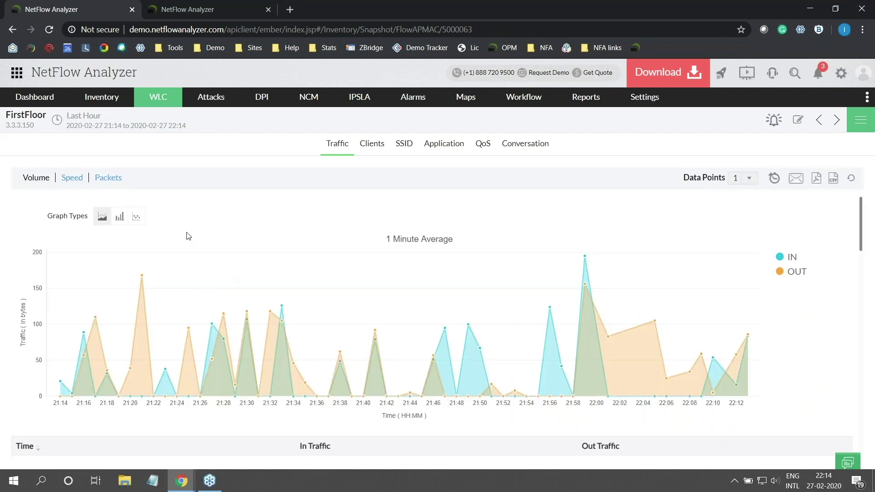
# Review FirstFloor's traffic volume table, zoom the graph to about 21:54 to 22:05, and reset the zoom.
pyautogui.scroll(-7, 187, 235)
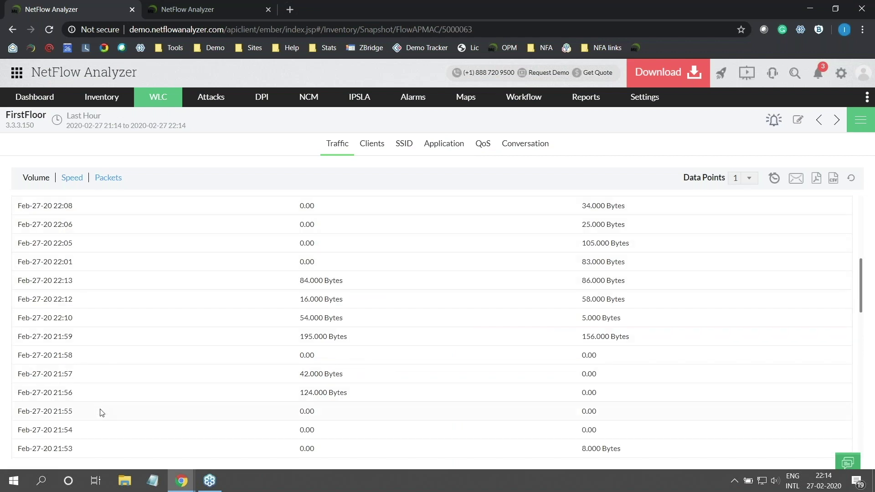
pyautogui.scroll(7, 228, 364)
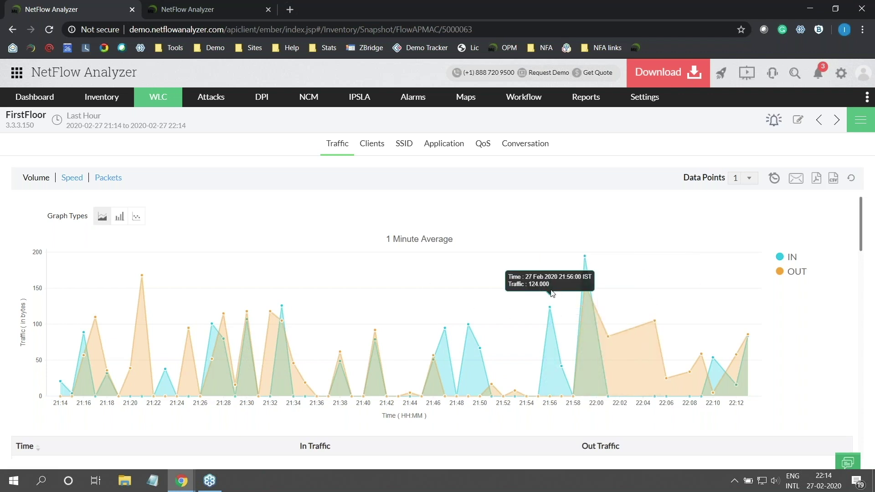
pyautogui.moveTo(655, 358); pyautogui.dragTo(534, 237)
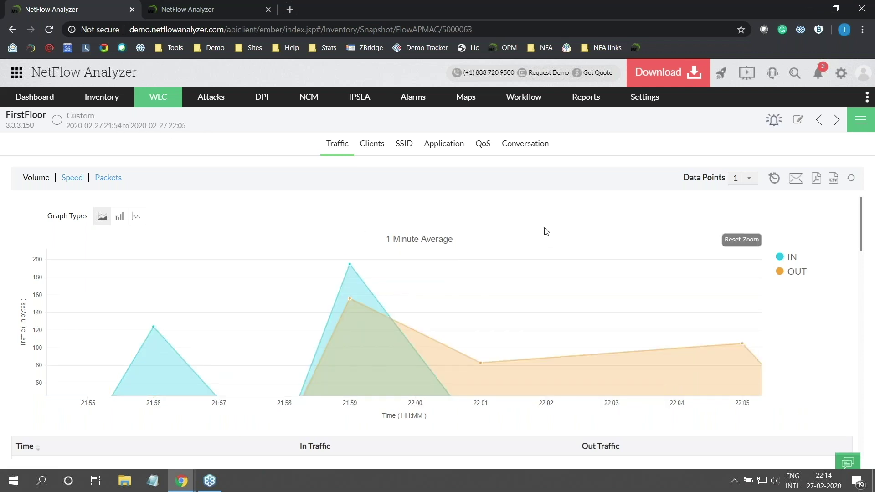
pyautogui.click(742, 240)
# Examine the top conversations of client 1.1.1.38 in FirstFloor's client report and return to the client list.
pyautogui.click(372, 145)
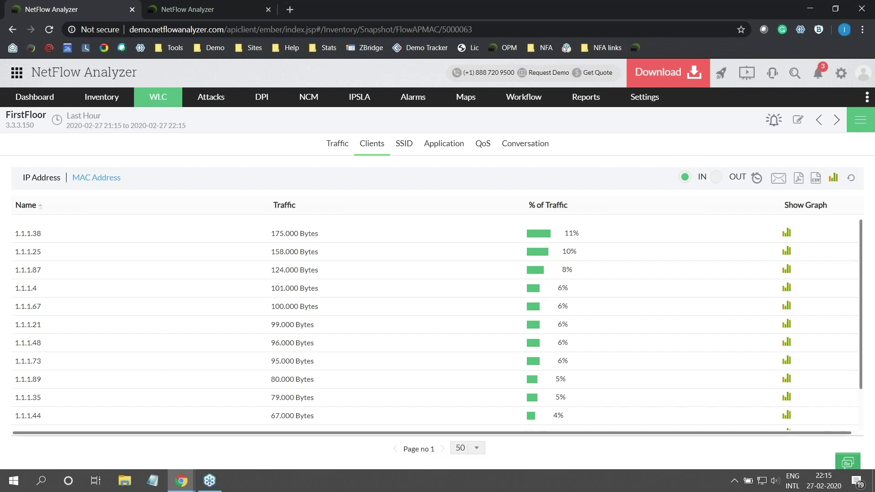
pyautogui.click(20, 236)
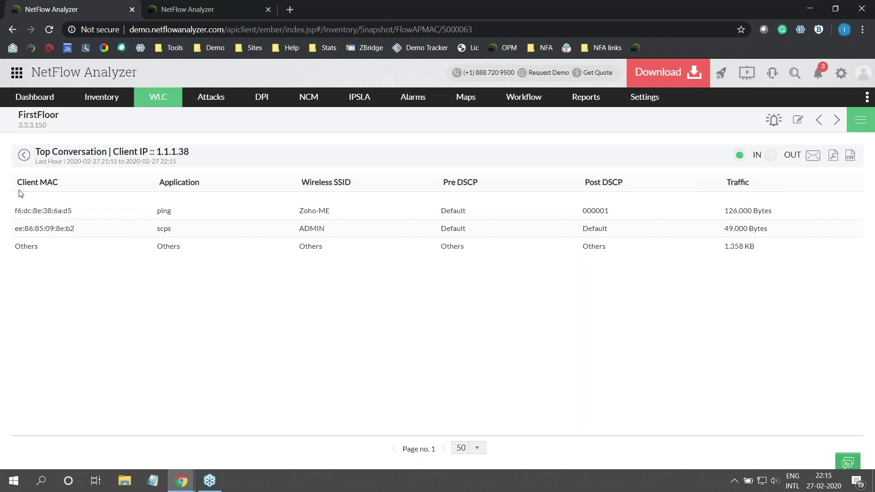
pyautogui.click(24, 155)
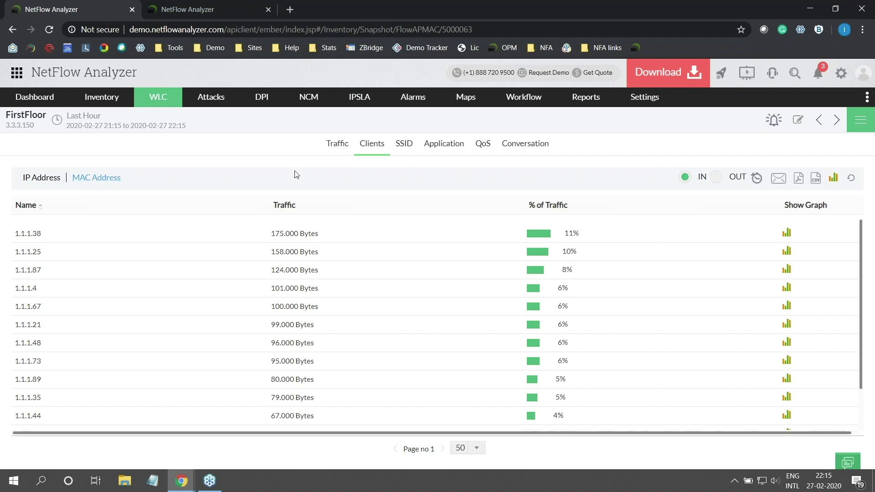
# Examine the top conversations of the Zoho-ME wireless network in FirstFloor's SSID report and return to the SSID list.
pyautogui.click(395, 146)
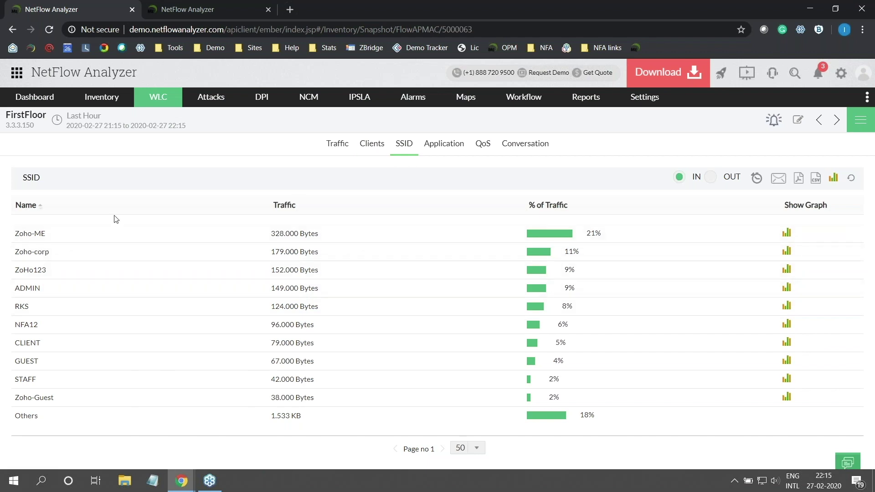
pyautogui.click(33, 238)
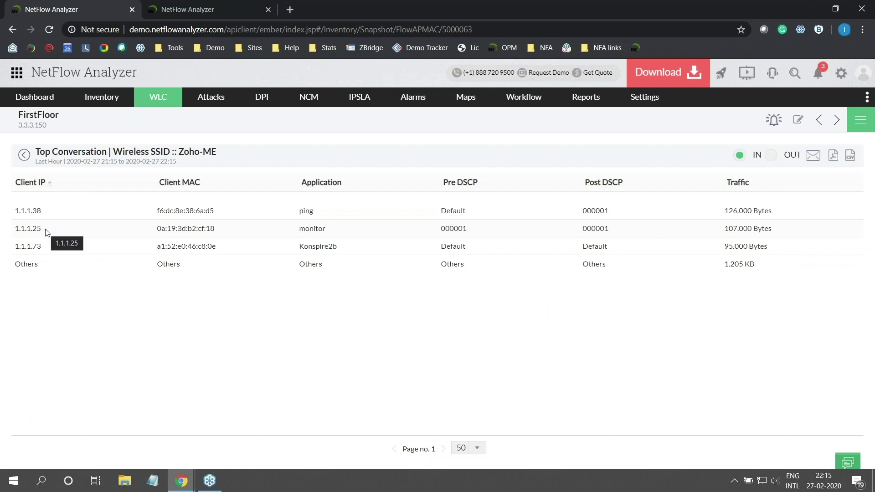
pyautogui.click(24, 155)
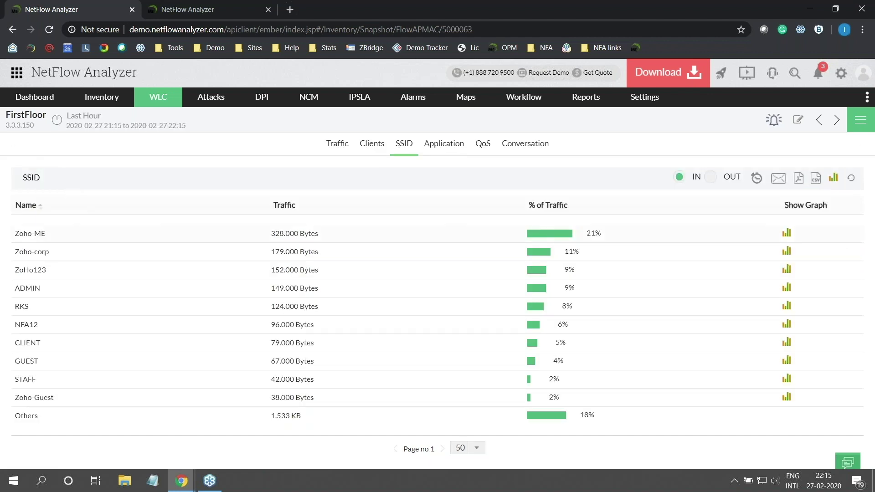
# Go through FirstFloor's application, QoS and conversation reports.
pyautogui.click(441, 148)
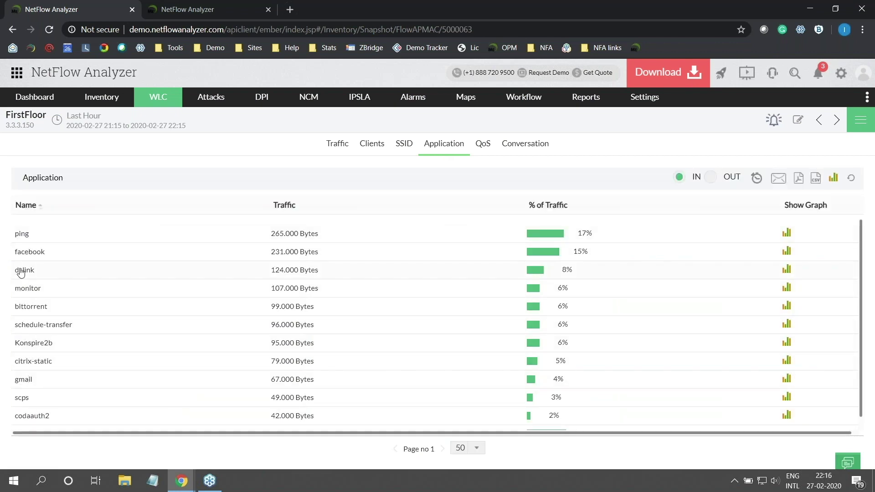
pyautogui.scroll(-1, 20, 273)
pyautogui.scroll(1, 19, 273)
pyautogui.click(485, 145)
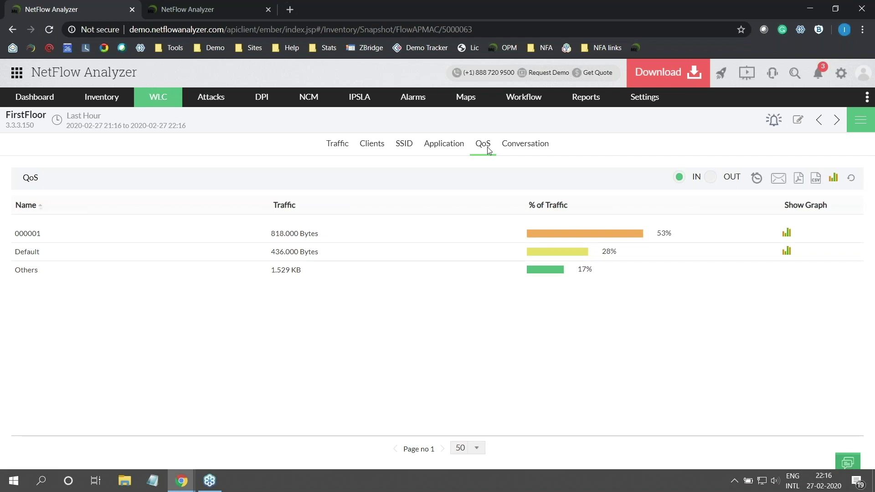
pyautogui.click(523, 144)
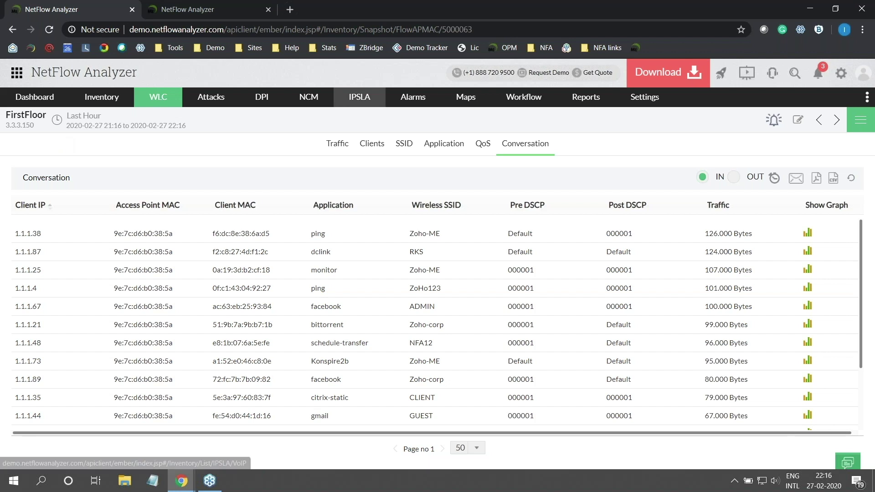
# Switch from the presentation back to the demo server's session and open the form for adding an access point group.
pyautogui.moveTo(161, 95)
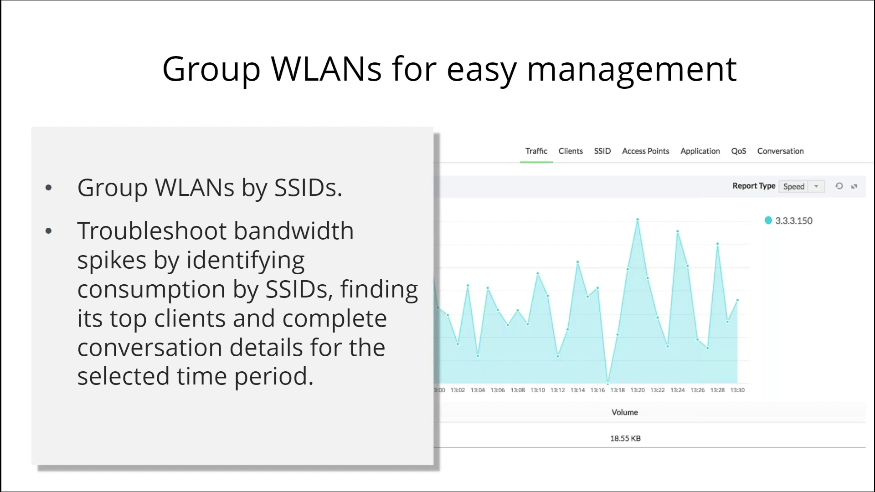
pyautogui.hotkey('alt', 'Tab')
pyautogui.moveTo(160, 99)
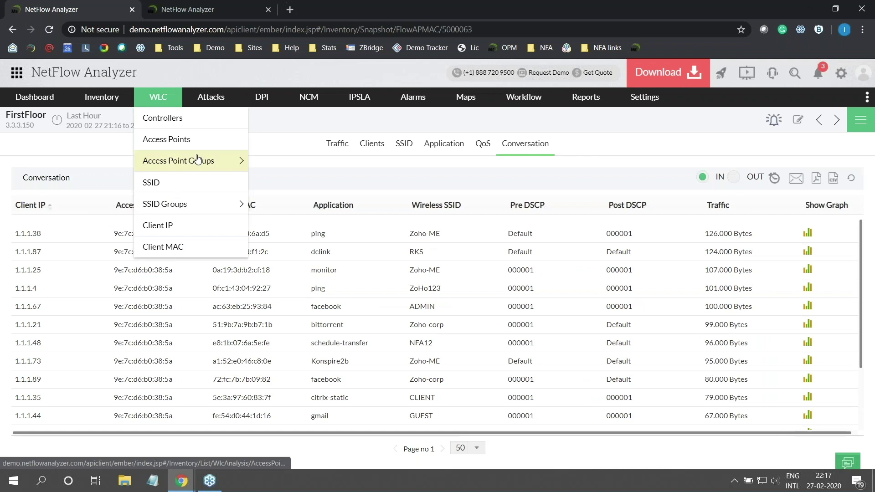
pyautogui.moveTo(197, 160)
pyautogui.click(299, 165)
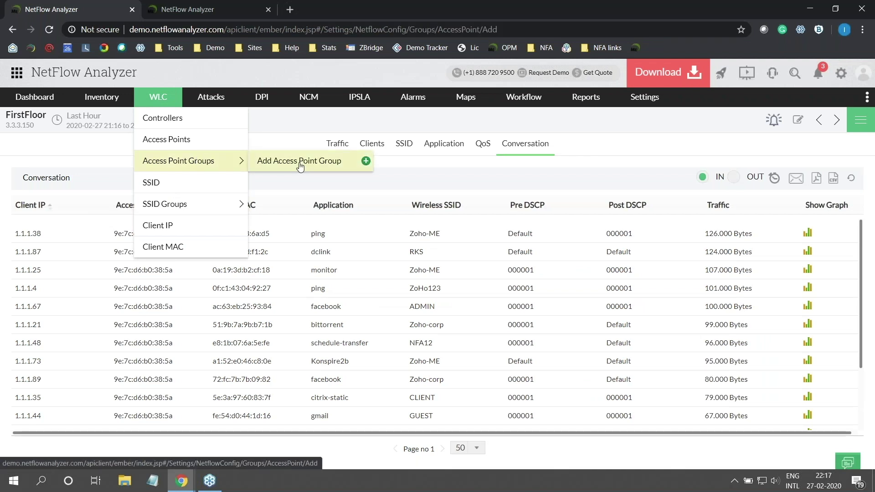
# Open the NetFlow group settings on the nfaxen-w2012-1 server, and advance the presentation to the Advanced Security Analytics slide.
pyautogui.click(205, 9)
pyautogui.moveTo(584, 98)
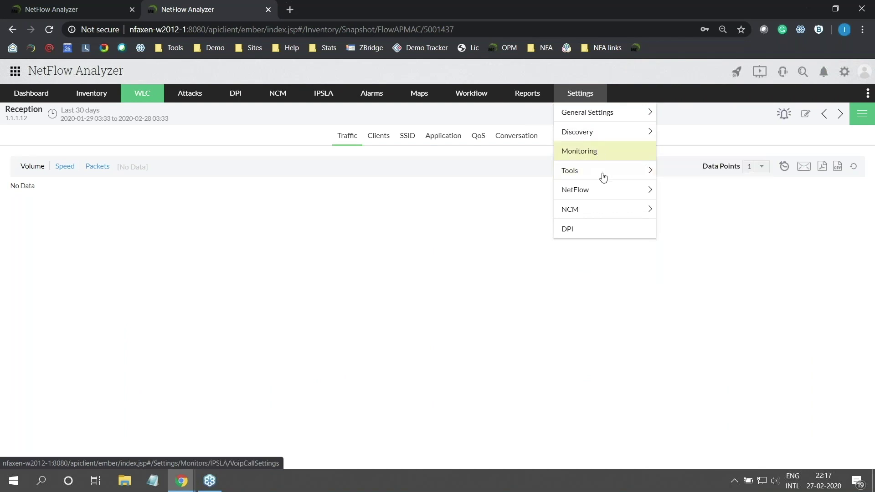
pyautogui.moveTo(605, 190)
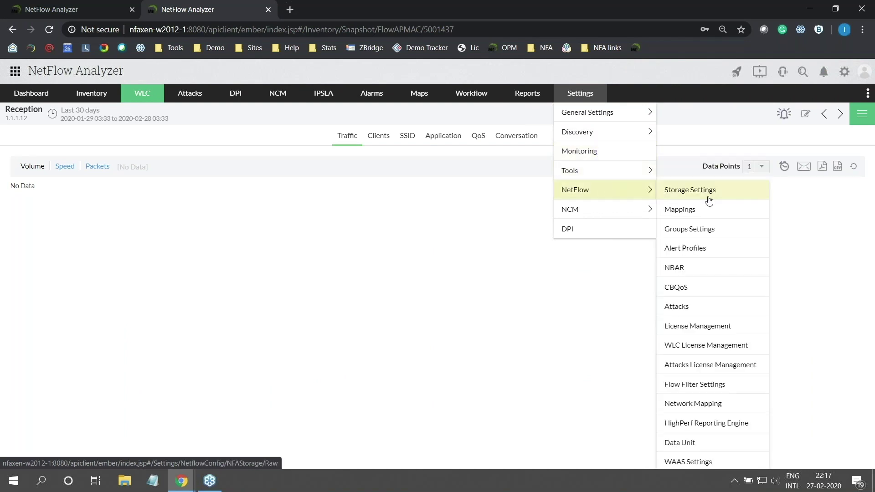
pyautogui.click(709, 228)
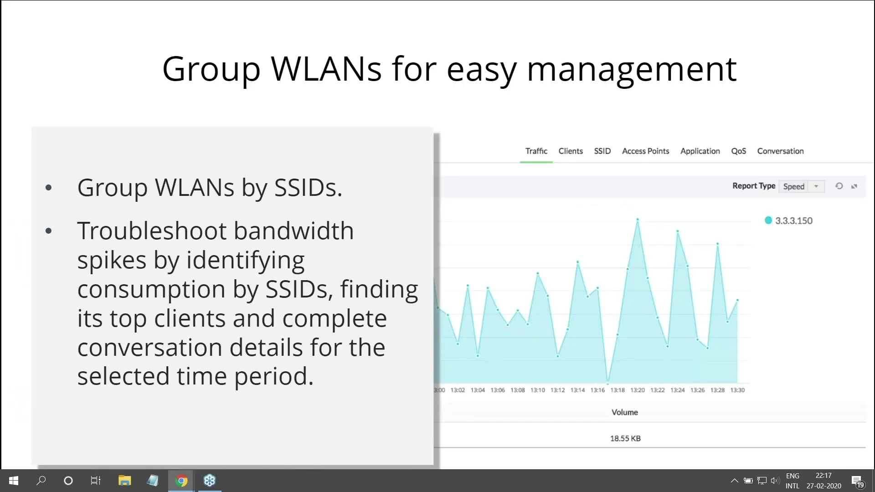
pyautogui.press('Right')
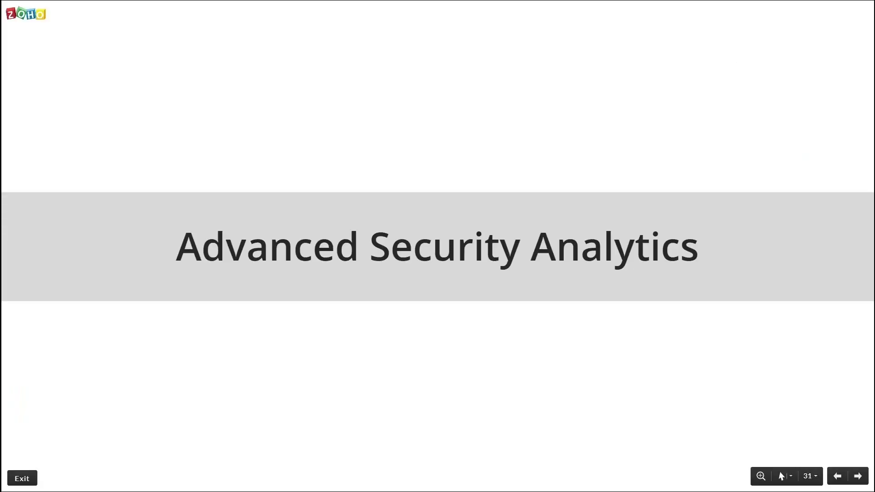
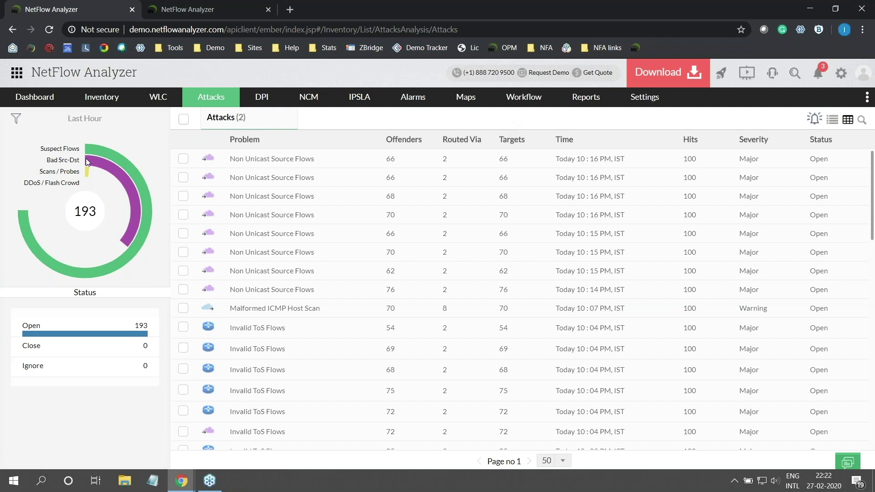
# Filter the attacks by Scans / Probes and open the full details of the 10:07 PM Malformed ICMP Host Scan event.
pyautogui.moveTo(69, 175)
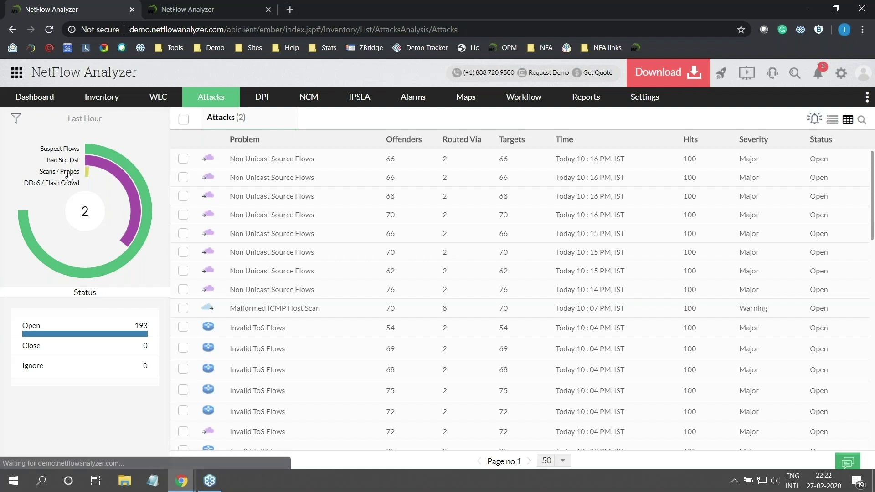
pyautogui.click(69, 173)
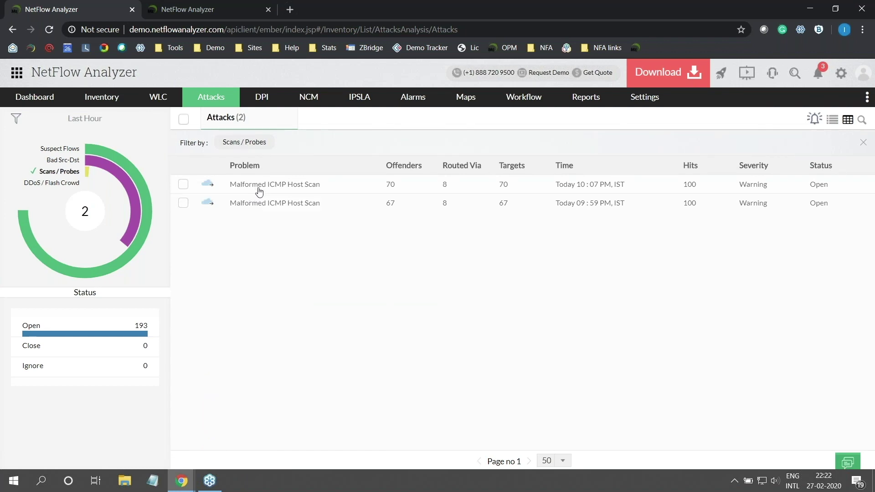
pyautogui.click(268, 189)
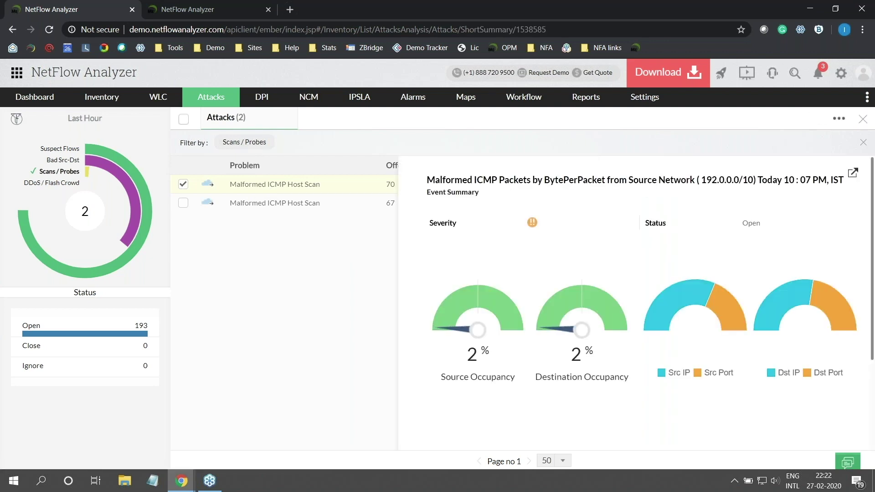
pyautogui.click(508, 184)
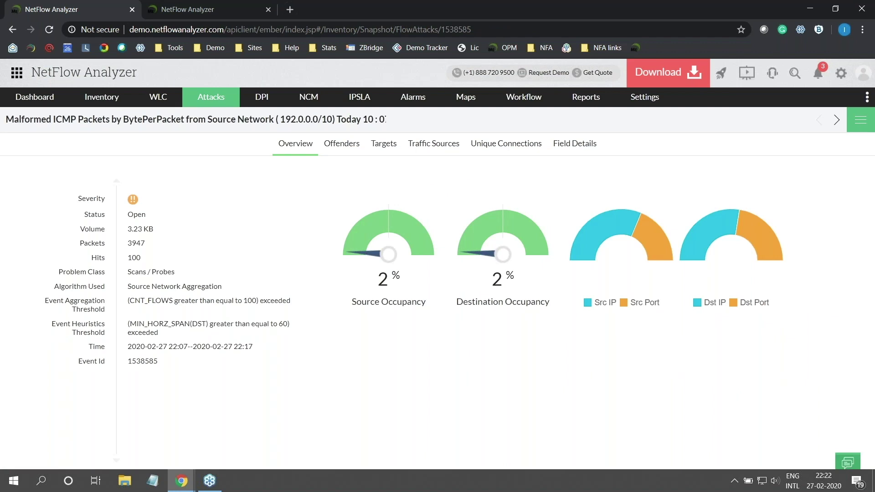
# Review the offenders, targets and traffic sources of the malformed ICMP event.
pyautogui.click(339, 144)
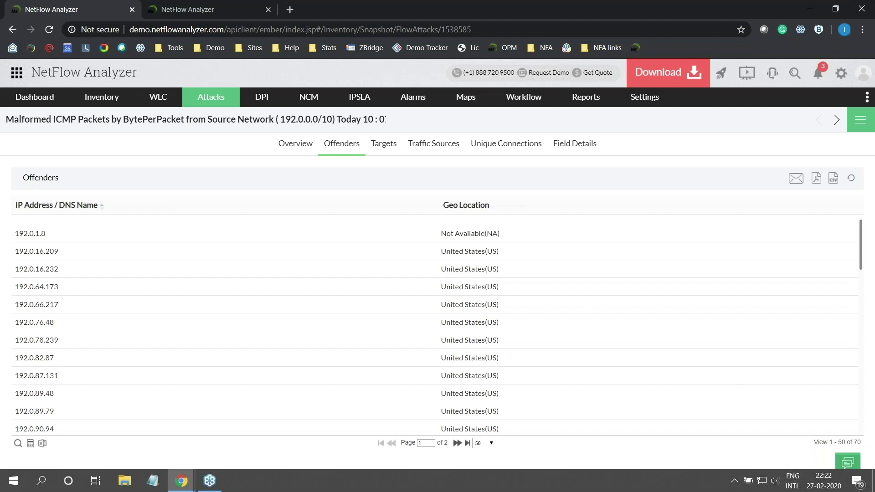
pyautogui.click(383, 143)
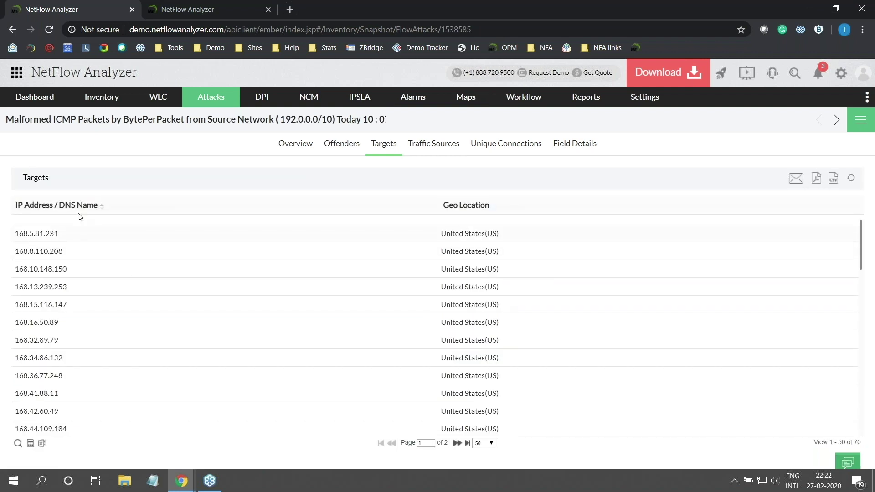
pyautogui.click(442, 147)
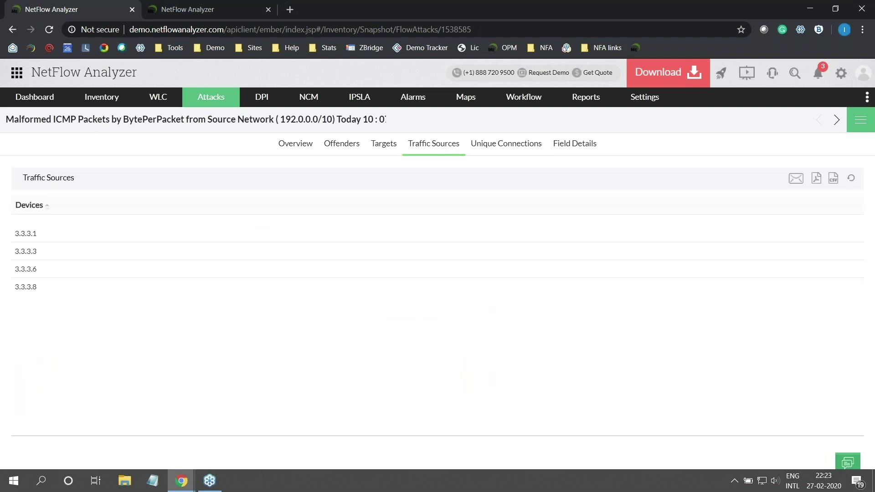
# Review the unique connections and the field details of the malformed ICMP event.
pyautogui.click(508, 142)
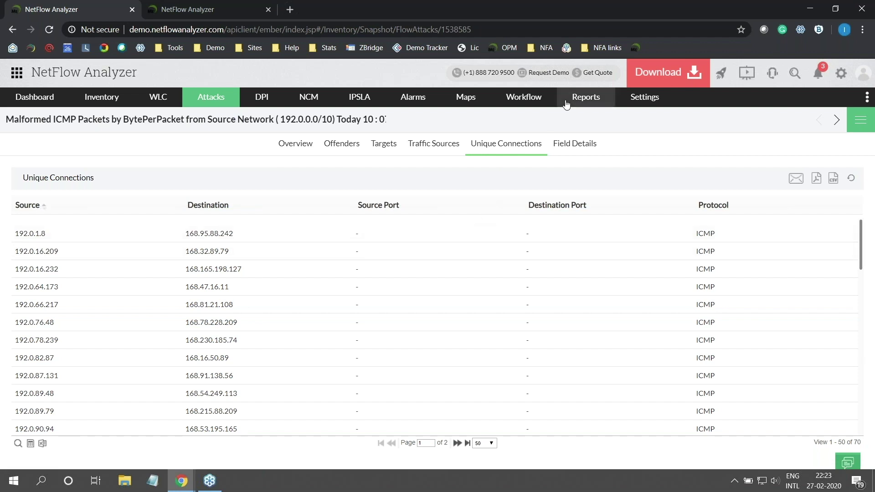
pyautogui.moveTo(586, 97)
pyautogui.moveTo(578, 142)
pyautogui.click(549, 148)
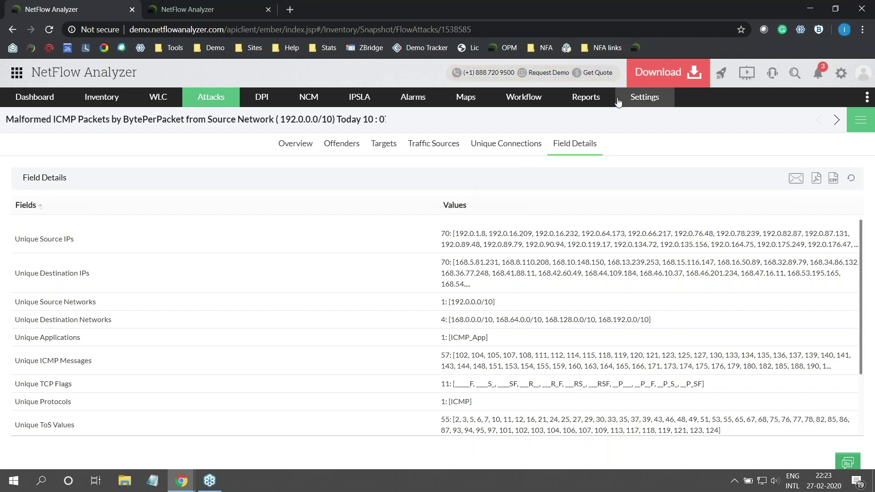
# Open the NetFlow attacks settings and show the threshold settings.
pyautogui.moveTo(644, 97)
pyautogui.moveTo(633, 204)
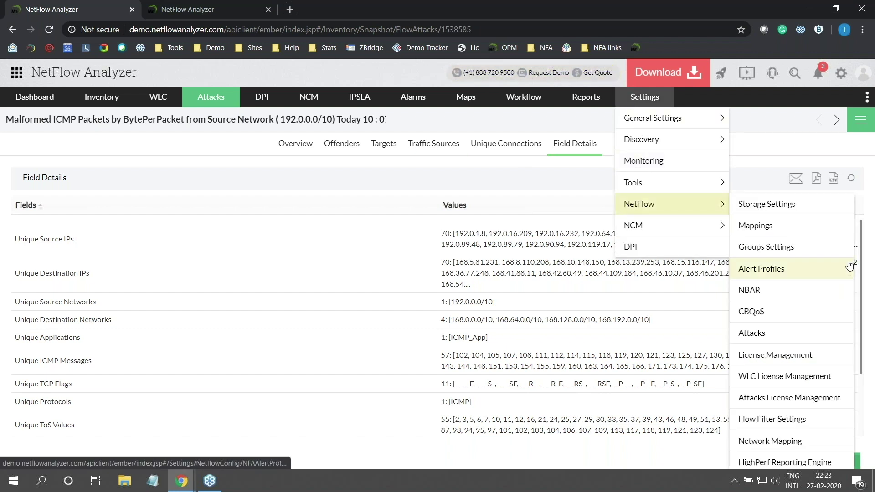
pyautogui.click(777, 337)
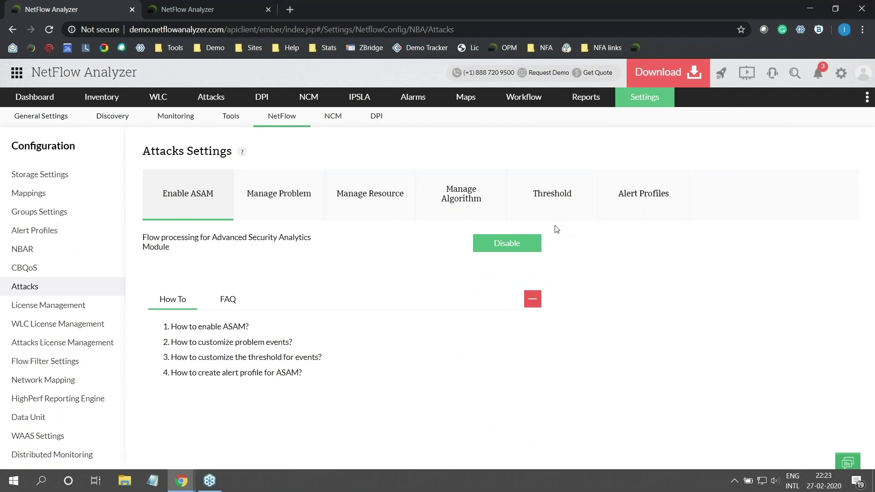
pyautogui.click(576, 200)
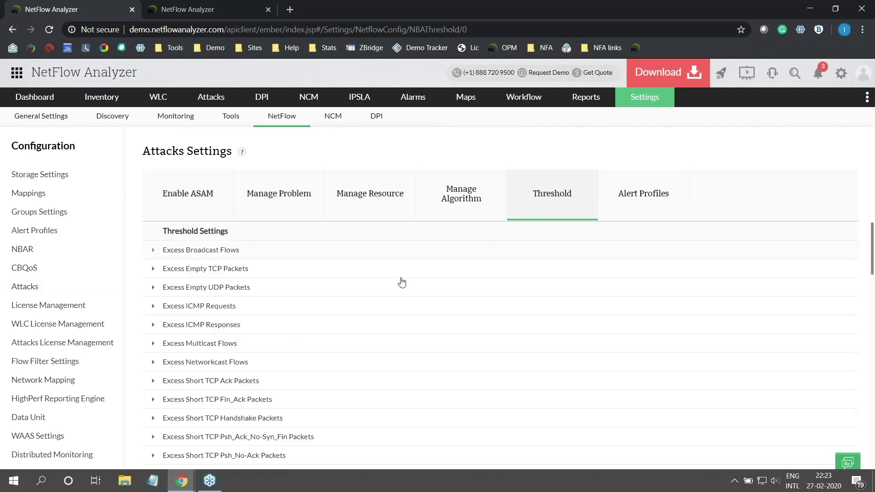
# Expand Excess ICMP Responses and review the advanced threshold settings for ICMP Responses from Source, closing them without changes.
pyautogui.click(153, 326)
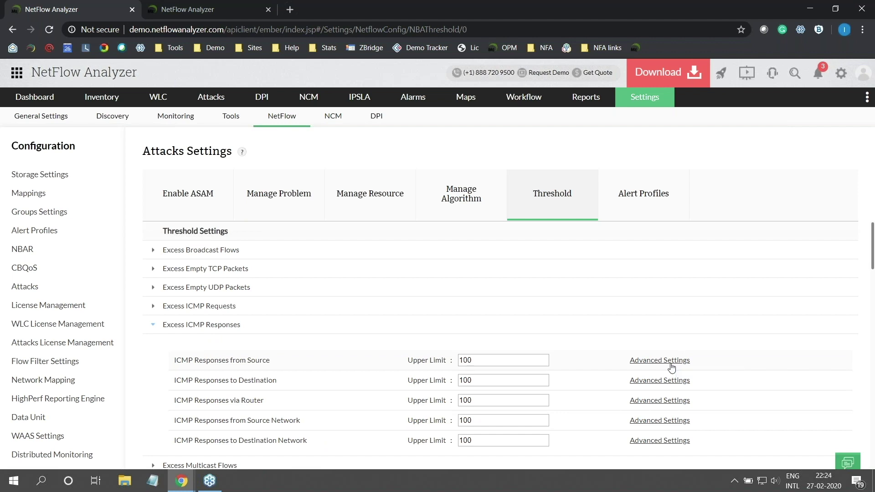
pyautogui.click(671, 367)
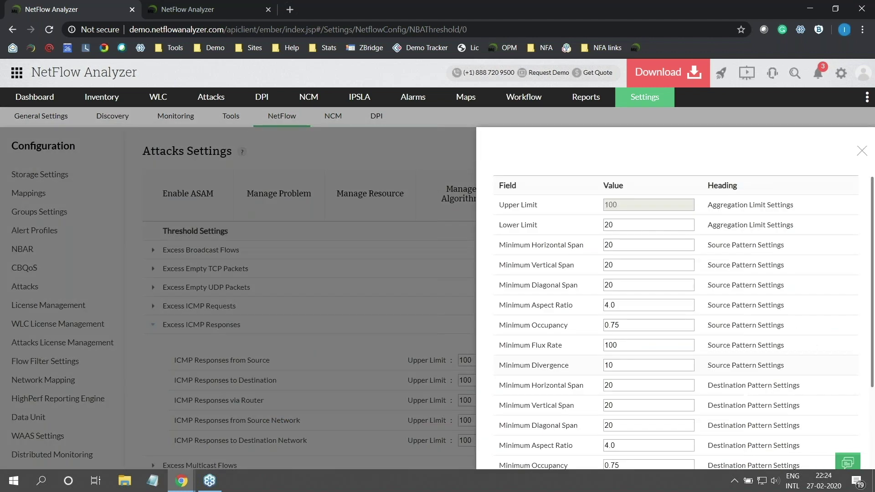
pyautogui.scroll(-4, 671, 366)
pyautogui.scroll(3, 674, 319)
pyautogui.click(859, 152)
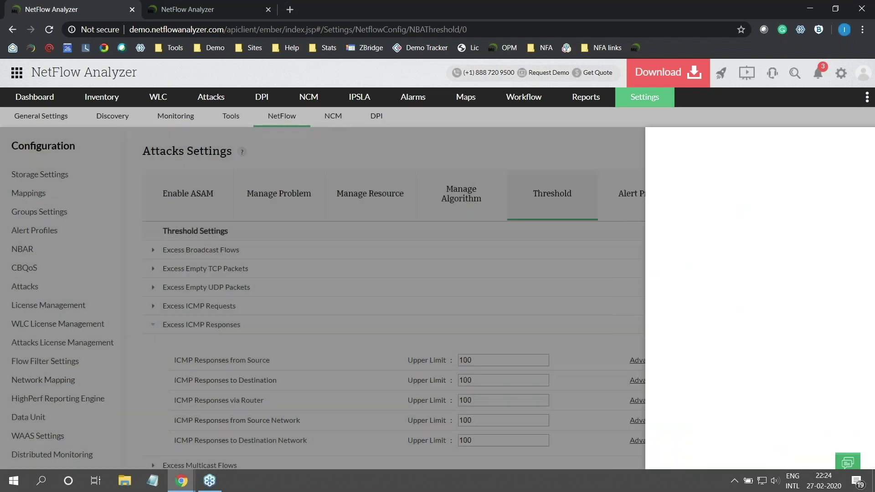
# Start adding an attacks alert profile and look at the criteria offered for Excess Broadcast Flows.
pyautogui.click(644, 193)
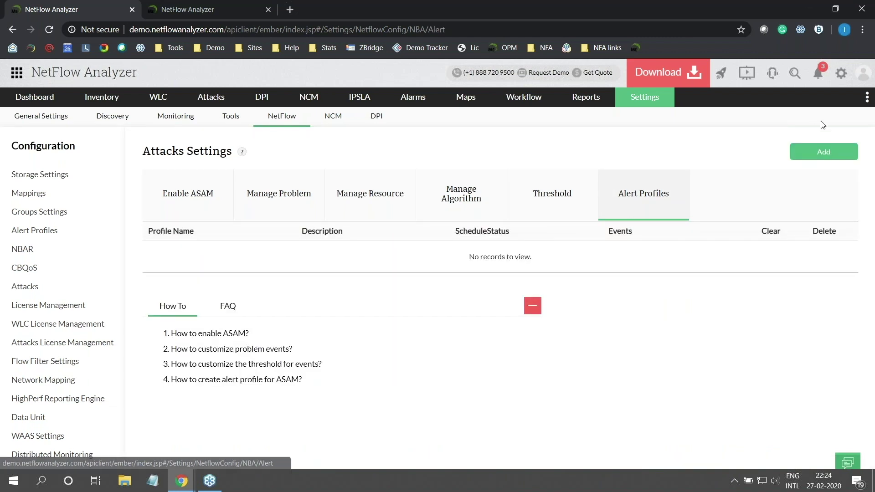
pyautogui.click(823, 153)
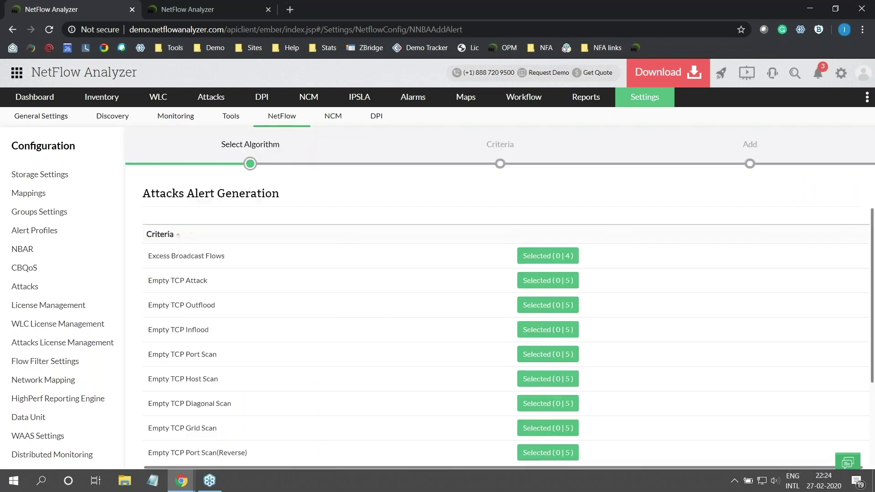
pyautogui.click(542, 256)
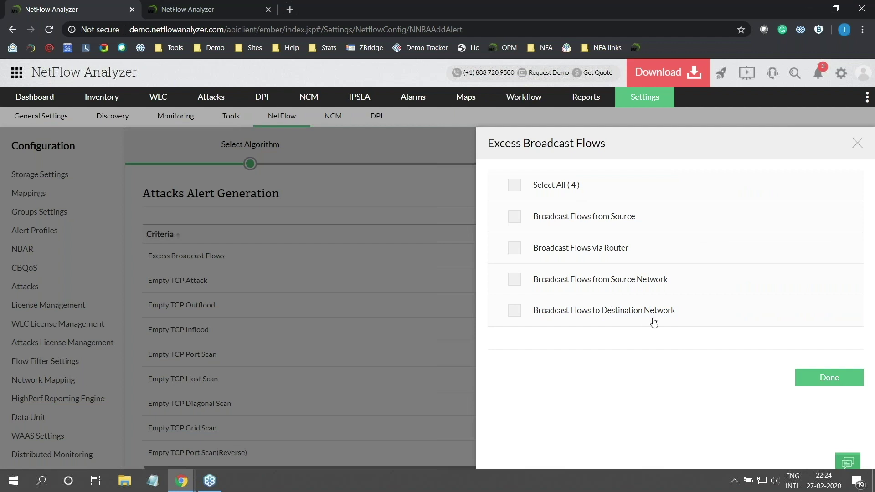
pyautogui.click(856, 143)
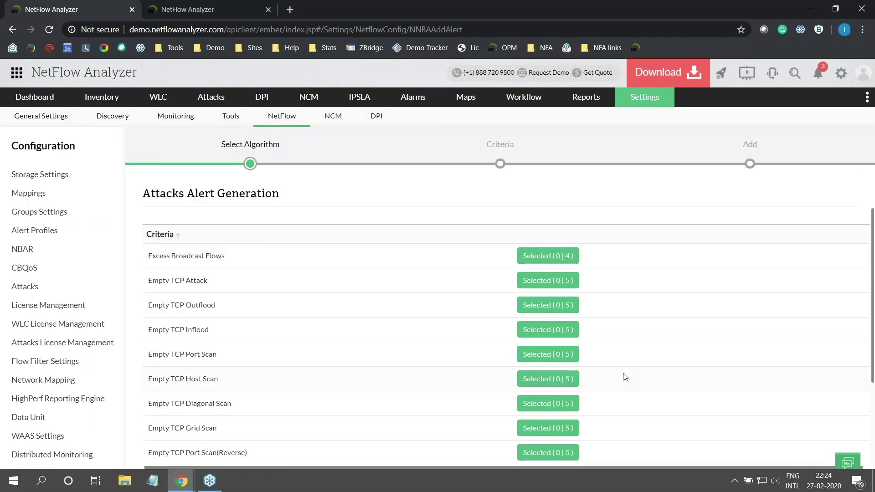
# Select all five Empty TCP Port Scan criteria for the alert profile and continue to the Criteria stage.
pyautogui.scroll(-1, 625, 376)
pyautogui.scroll(-2, 625, 377)
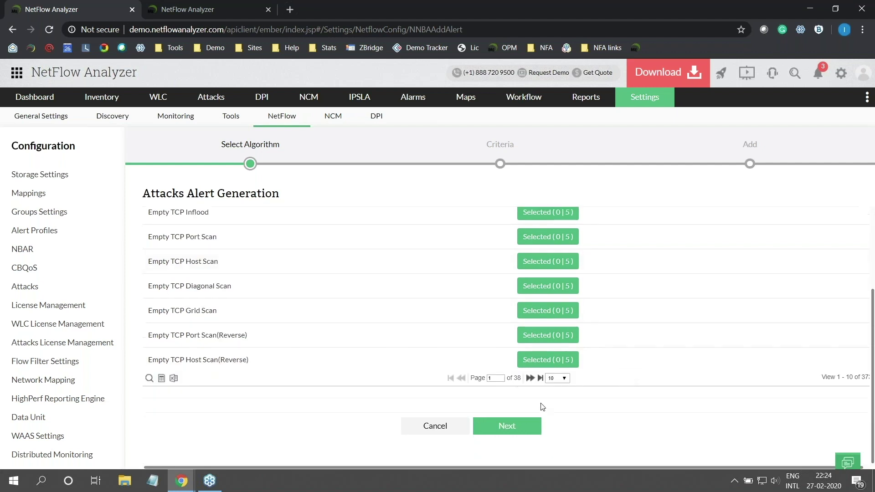
pyautogui.click(516, 428)
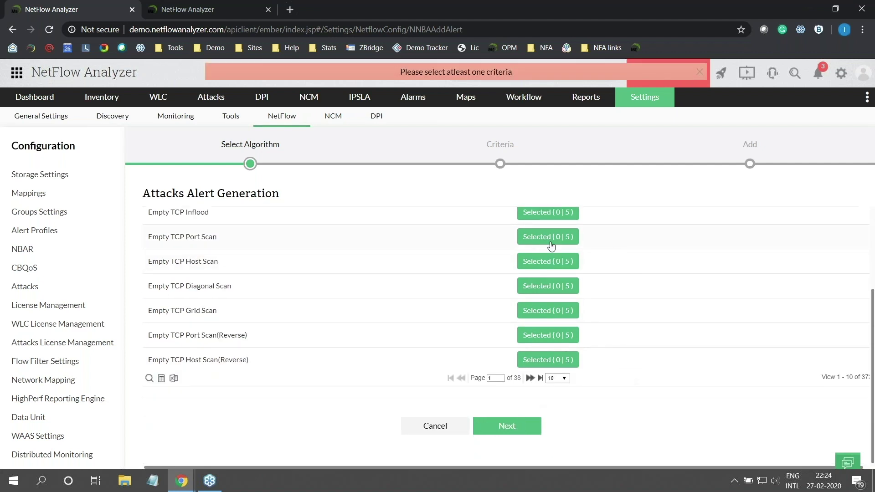
pyautogui.click(548, 238)
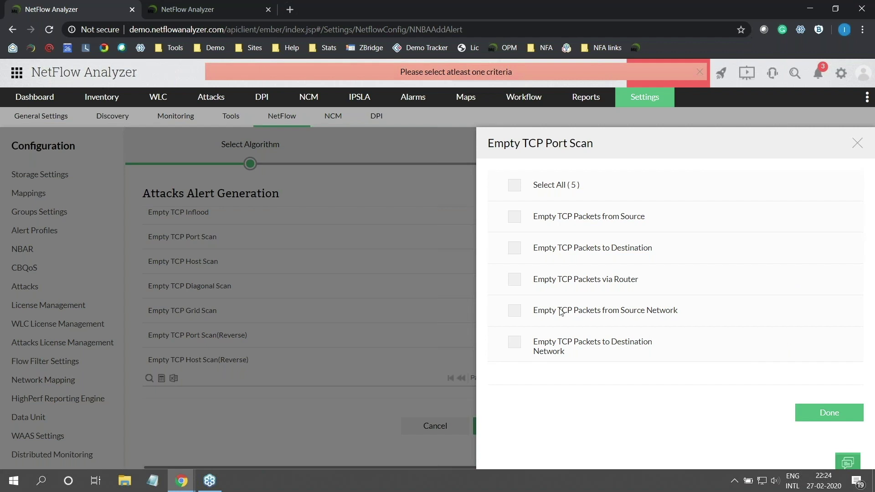
pyautogui.click(514, 185)
pyautogui.click(805, 413)
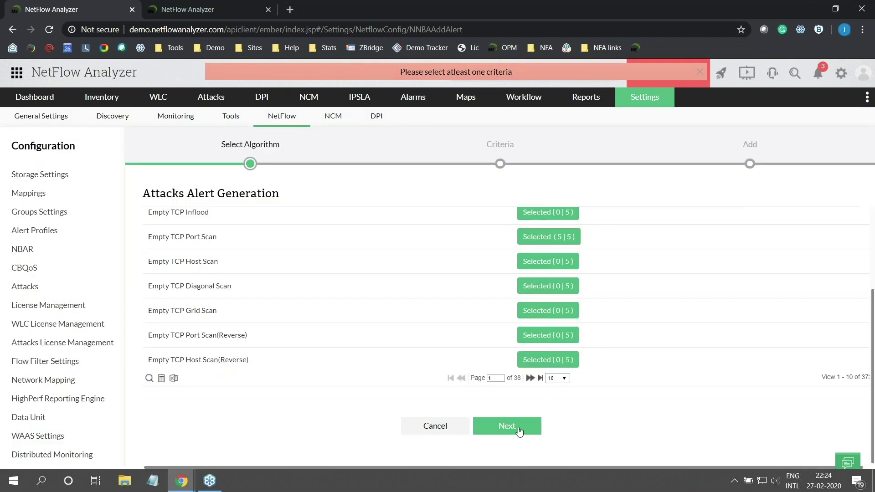
pyautogui.click(520, 431)
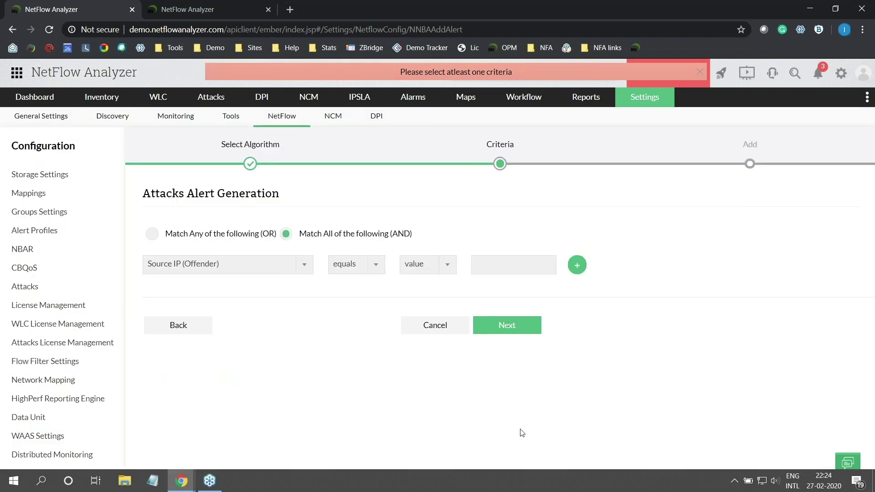
# Look through the fields available for the alert criterion and keep the equals comparison.
pyautogui.click(181, 277)
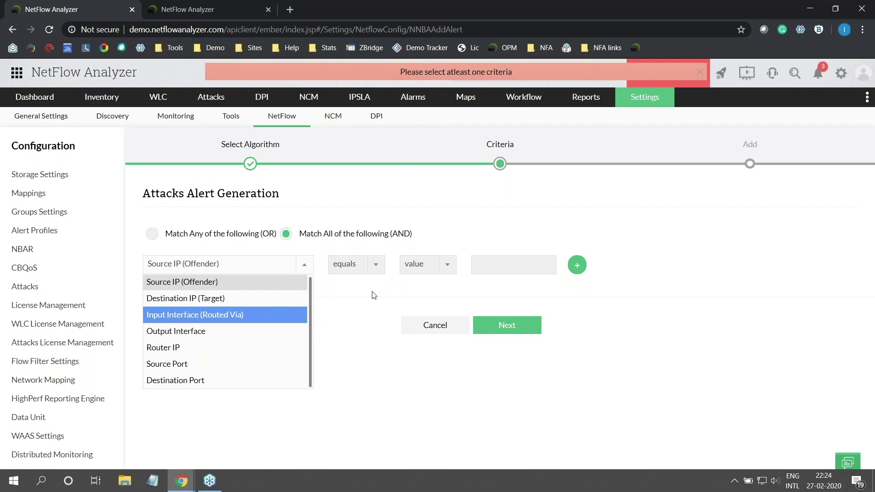
pyautogui.click(354, 260)
pyautogui.click(351, 283)
pyautogui.click(525, 269)
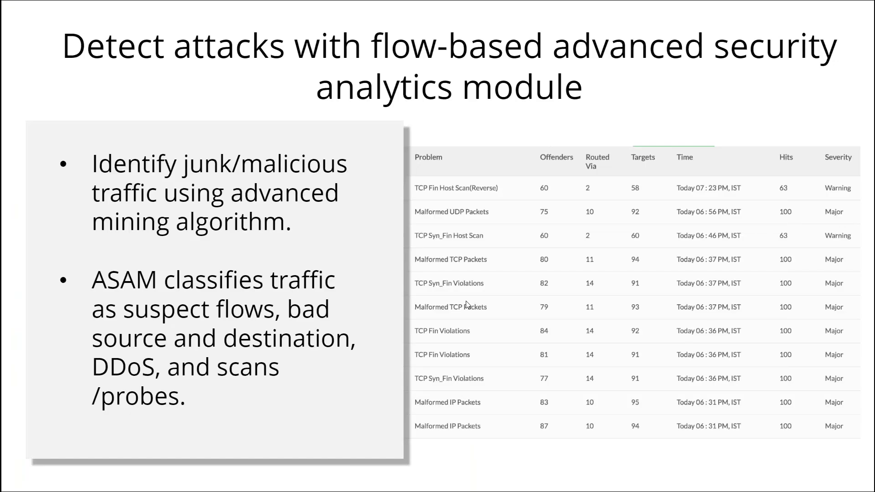
# Advance the presentation to the Deep Packet Inspection slide, and return to the alert form to enter 10 as the criterion value.
pyautogui.press('Right')
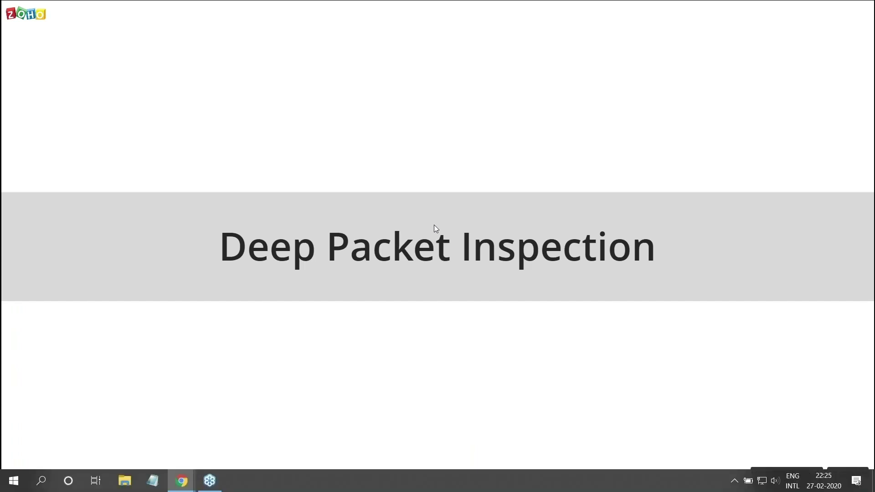
pyautogui.hotkey('alt', 'Tab')
pyautogui.write('10')
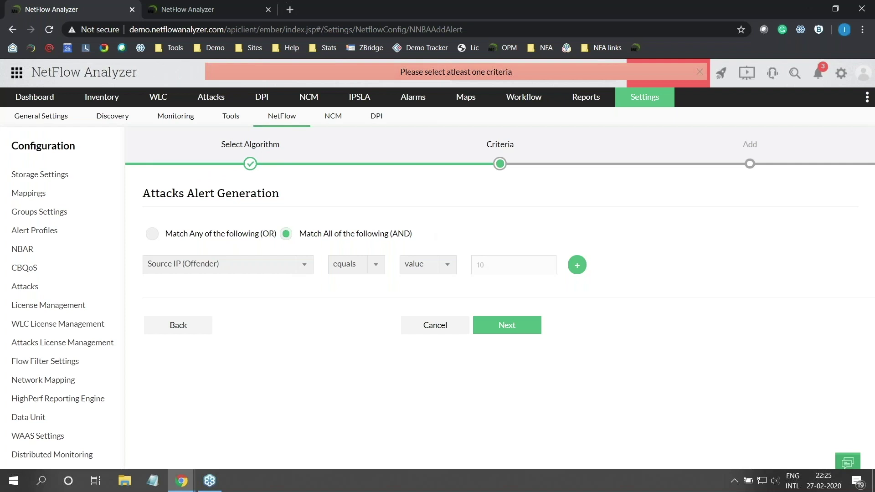
# Change the alert criterion to Destination Port equals 1000 and continue to the Add stage.
pyautogui.click(274, 273)
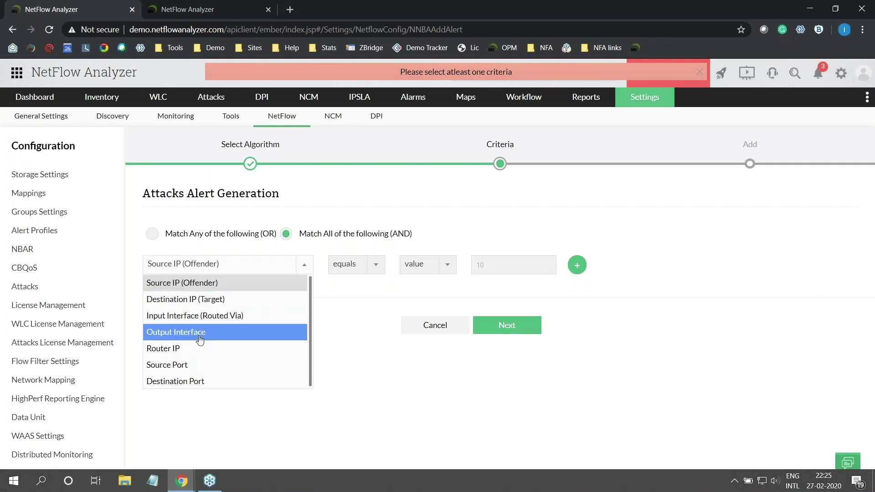
pyautogui.click(201, 380)
pyautogui.click(514, 263)
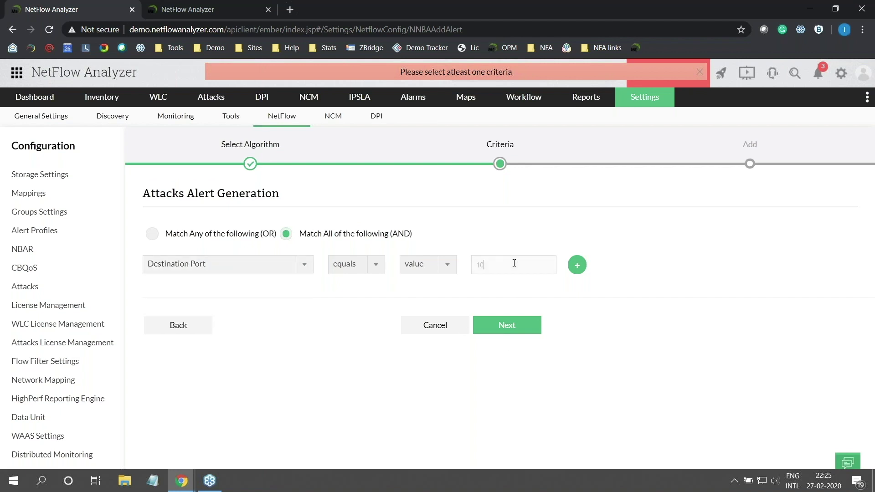
pyautogui.write('1000')
pyautogui.click(512, 329)
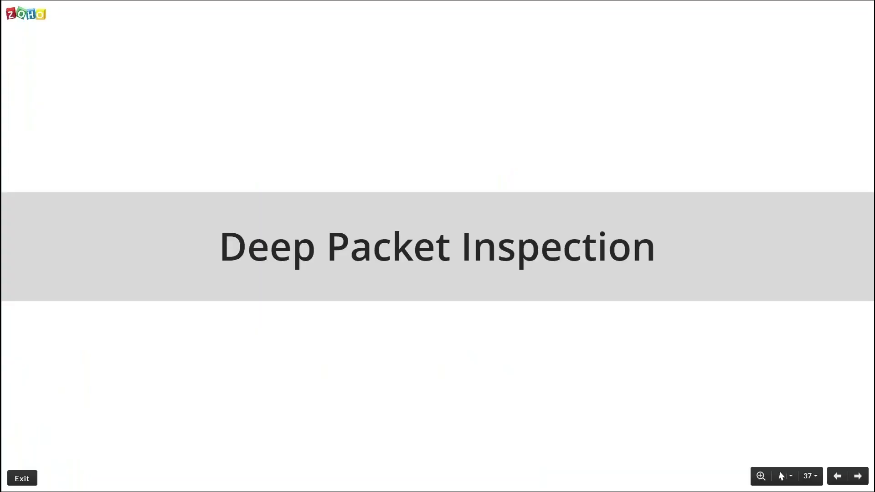
# Advance the presentation to the "What causes latency?" slide, and open the attacks list in the demo.netflowanalyzer.com session.
pyautogui.press('Right')
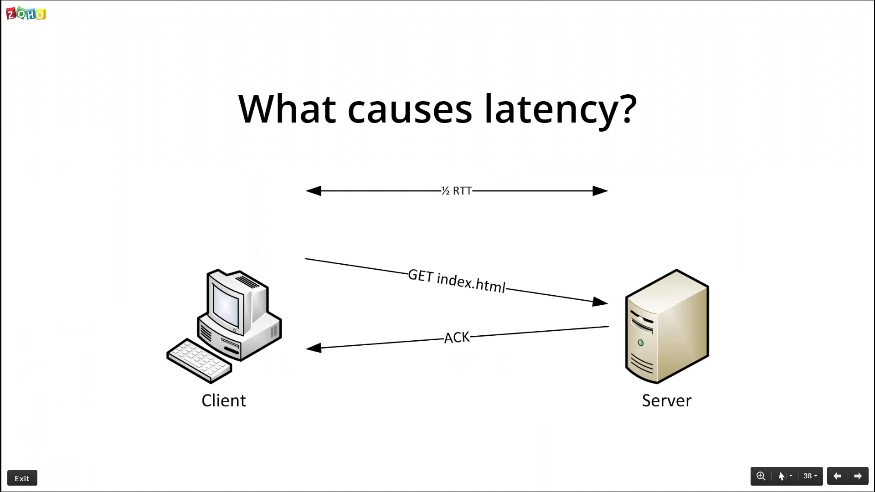
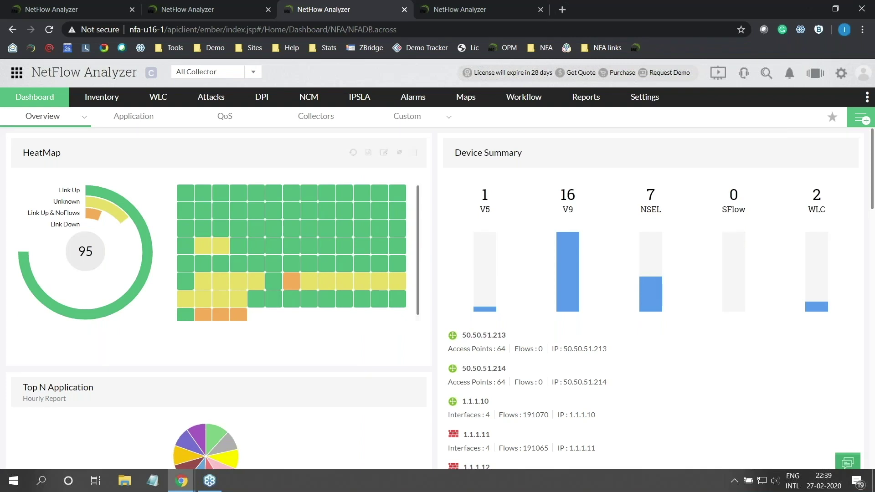
pyautogui.click(64, 9)
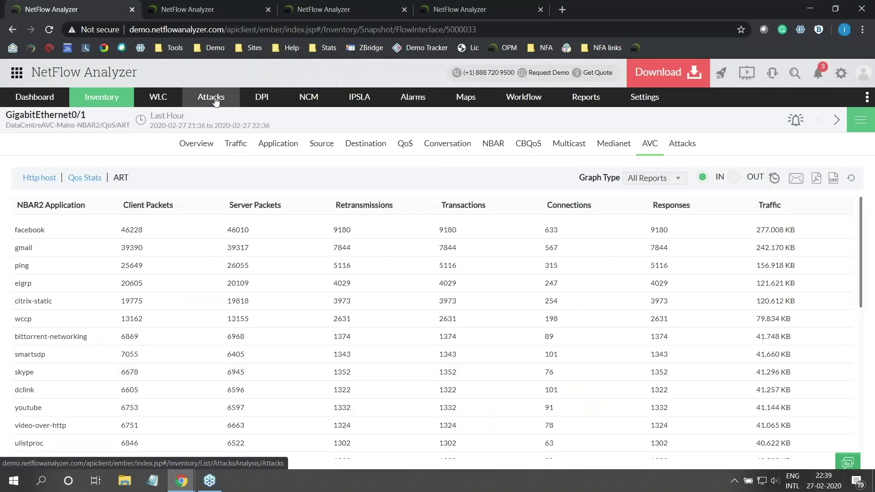
pyautogui.click(216, 100)
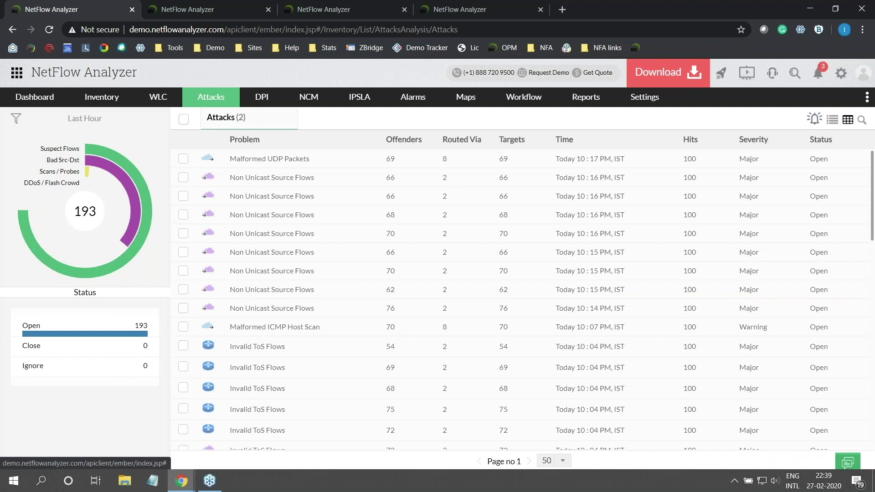
pyautogui.moveTo(57, 152)
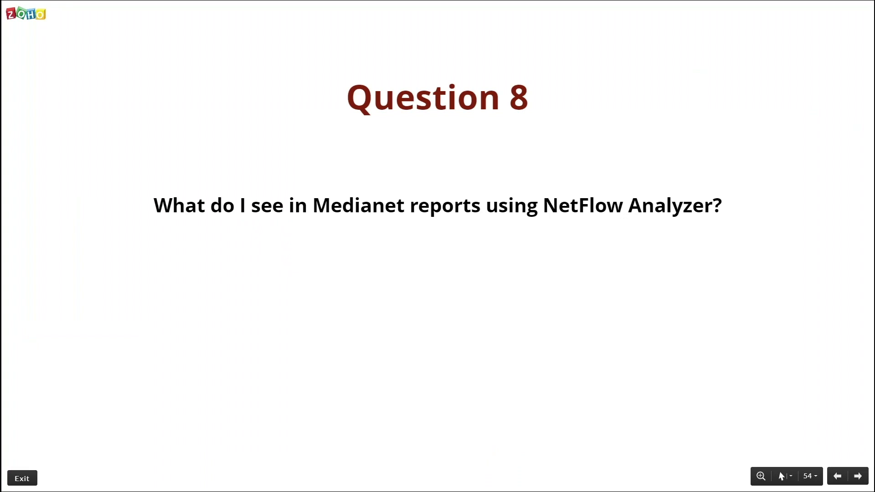
# Switch from the presentation to the demo server and open the full snapshot of the MediaGigabitEthernet0/1 interface from the inventory.
pyautogui.click(181, 480)
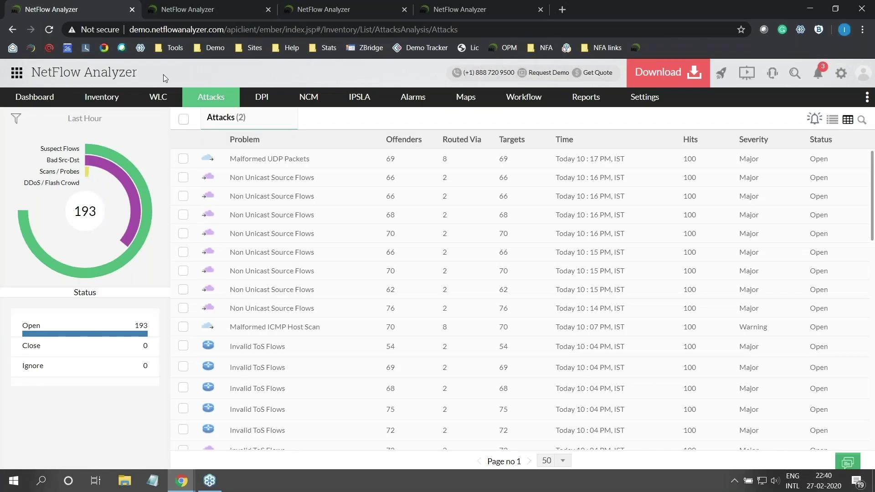
pyautogui.click(107, 101)
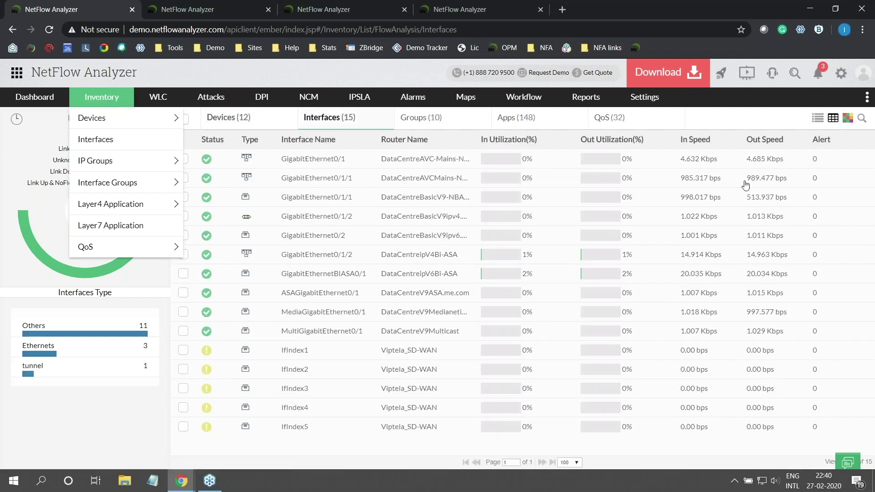
pyautogui.click(671, 205)
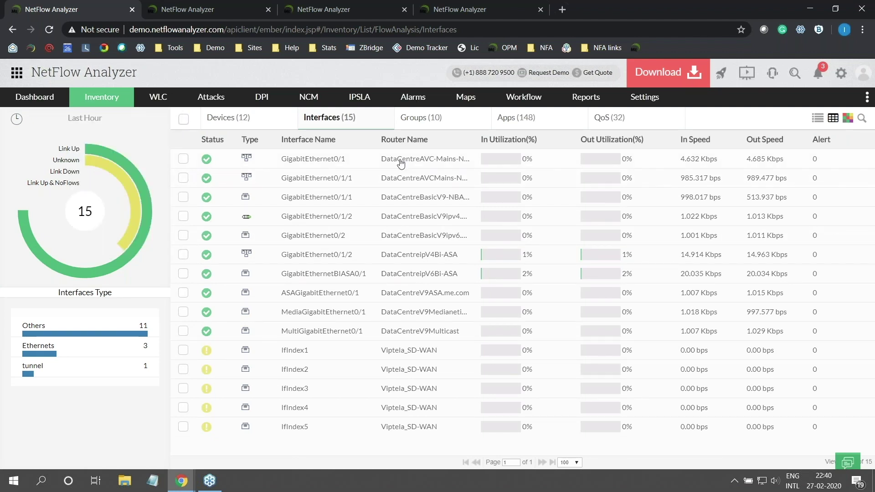
pyautogui.click(441, 313)
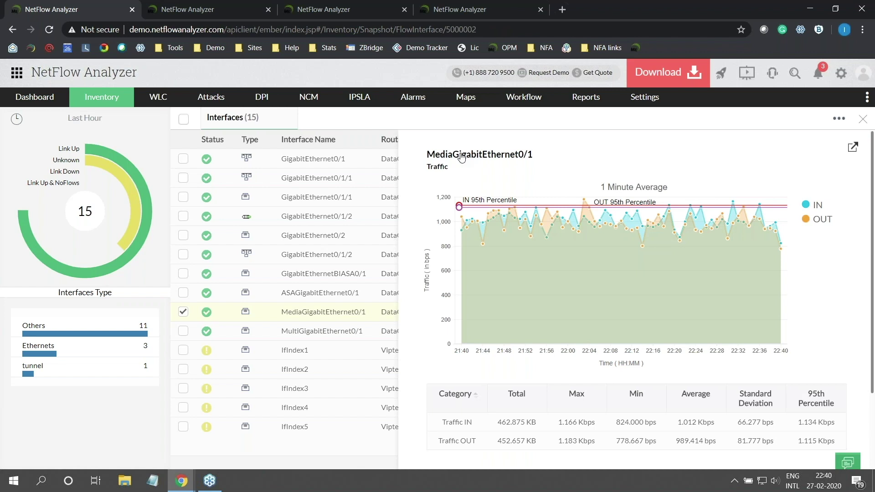
pyautogui.click(461, 157)
# Review the Medianet traffic report of MediaGigabitEthernet0/1 and open its Conversation report.
pyautogui.click(614, 144)
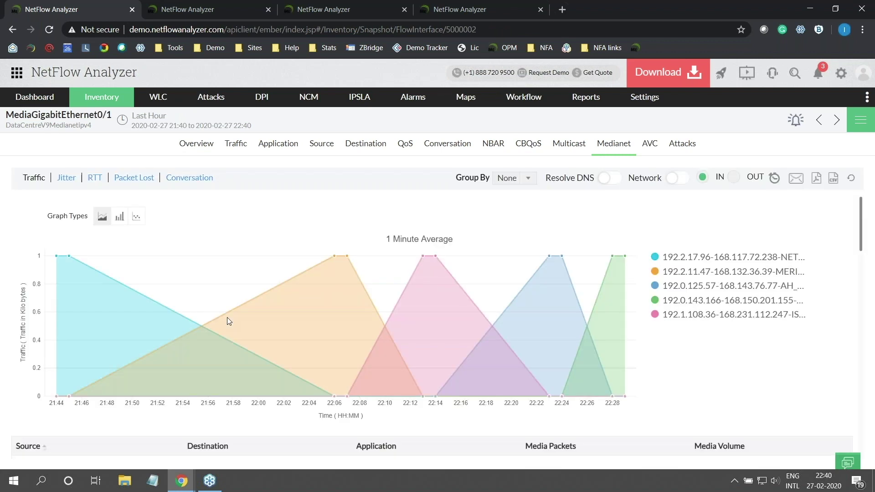
pyautogui.scroll(-5, 227, 317)
pyautogui.scroll(5, 227, 317)
pyautogui.click(180, 182)
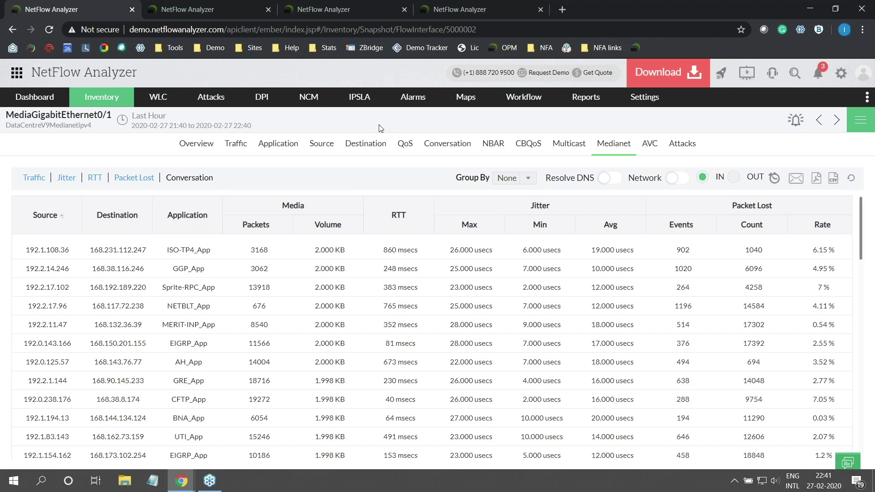
# Open the schedule profiles of the NetFlow reports and start adding a new schedule.
pyautogui.moveTo(586, 101)
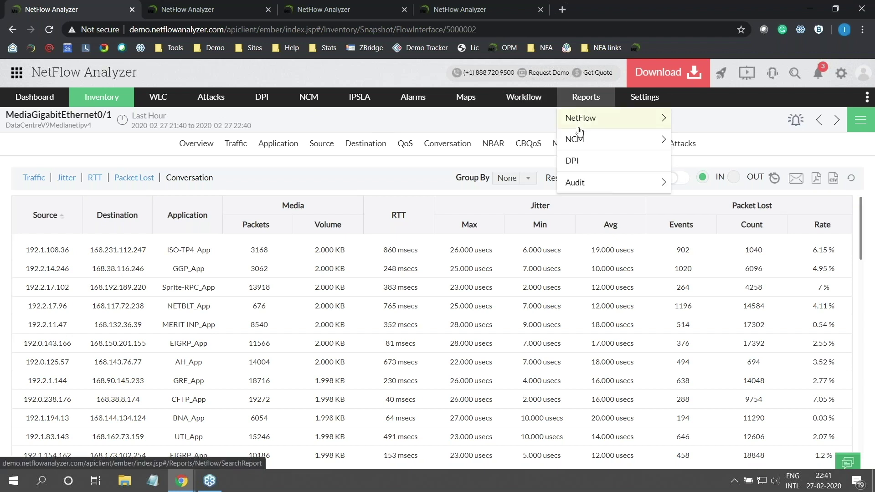
pyautogui.click(591, 119)
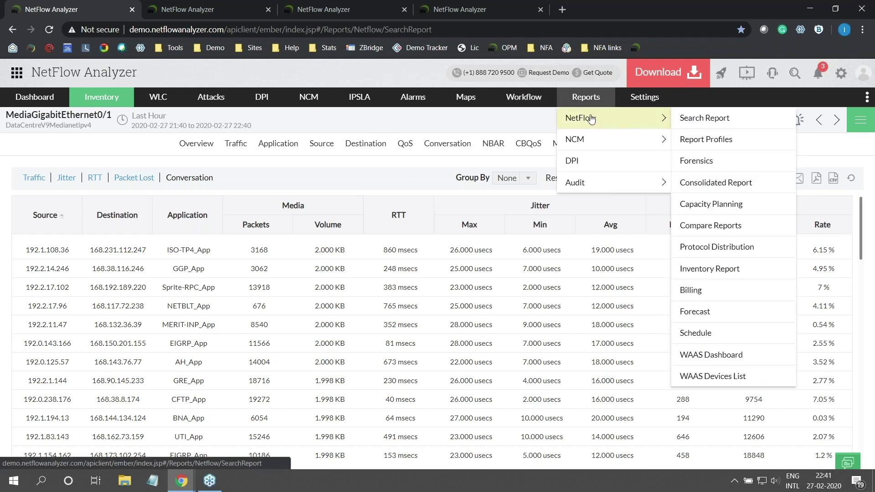
pyautogui.click(695, 332)
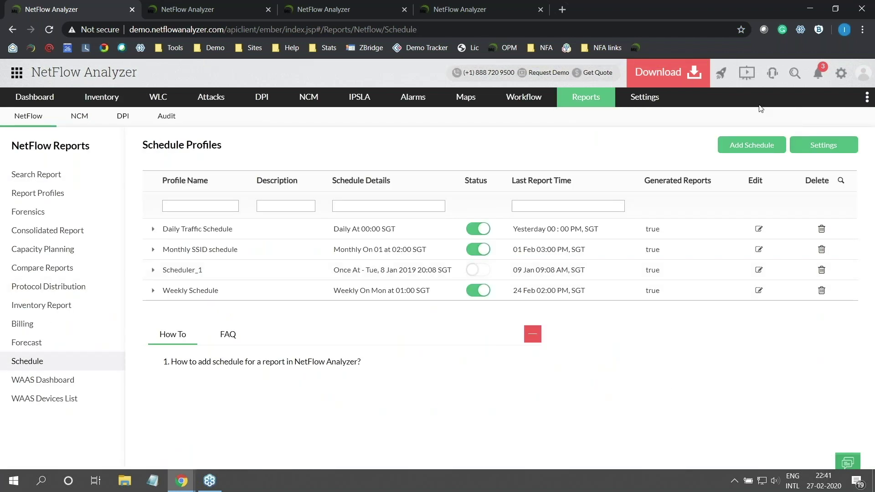
pyautogui.click(757, 145)
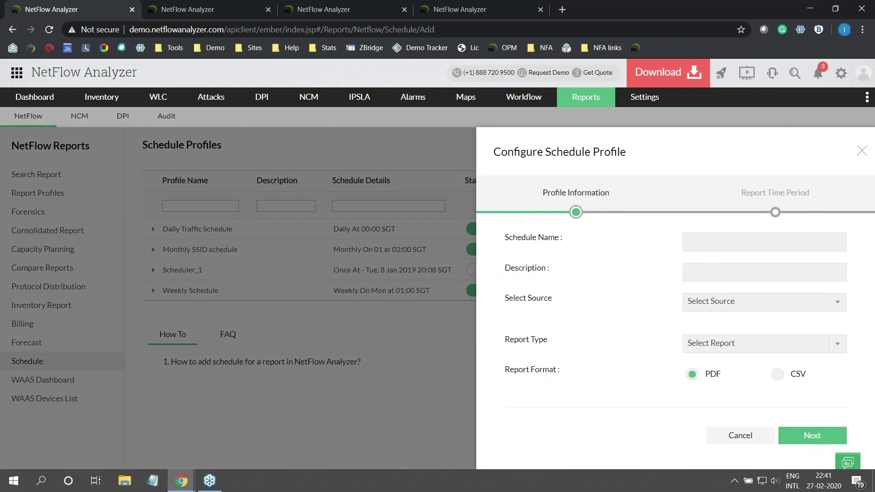
# Set the new schedule profile's source to Interface and its report type to Medianet Report.
pyautogui.click(719, 303)
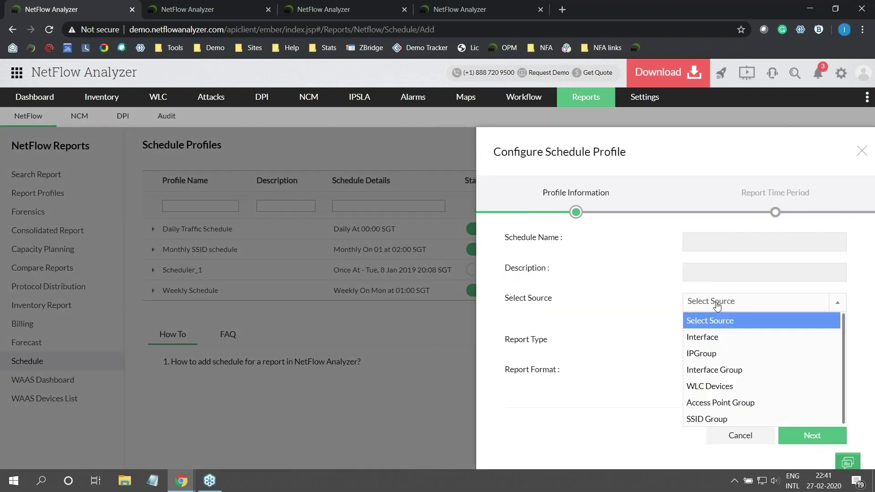
pyautogui.press('Down')
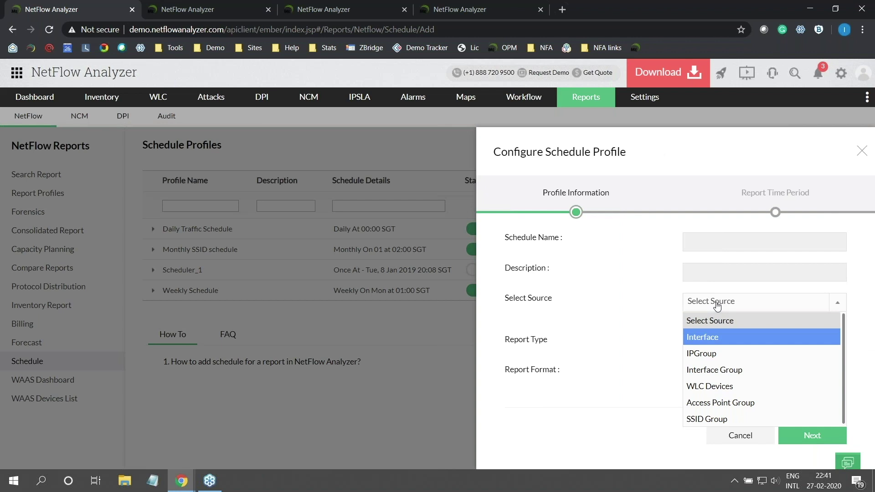
pyautogui.press('Return')
pyautogui.click(724, 377)
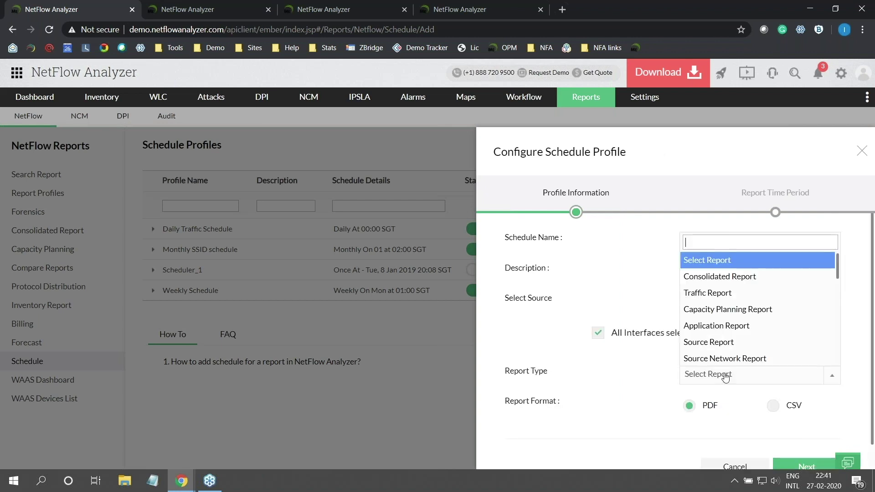
pyautogui.write('me')
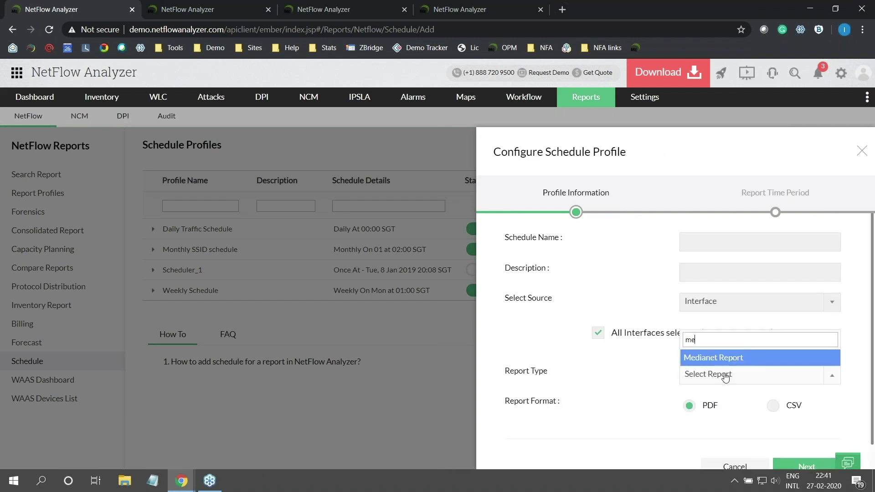
pyautogui.press('Return')
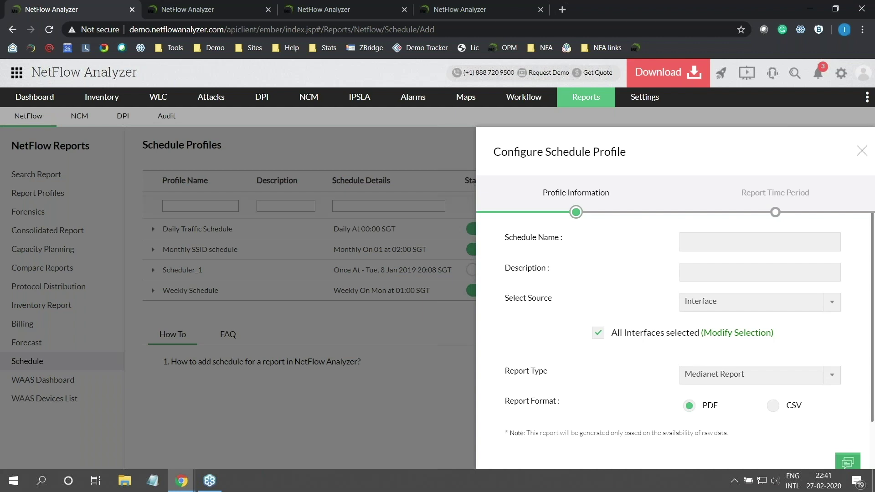
# Advance the presentation to the Question 9 slide, and return to NetFlow Analyzer to close the unsaved schedule profile.
pyautogui.hotkey('alt', 'Tab')
pyautogui.press('Right')
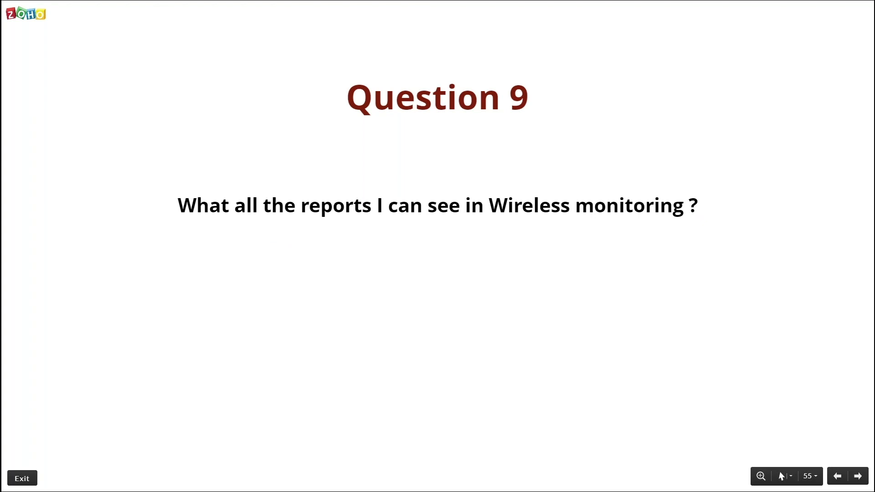
pyautogui.hotkey('alt', 'Tab')
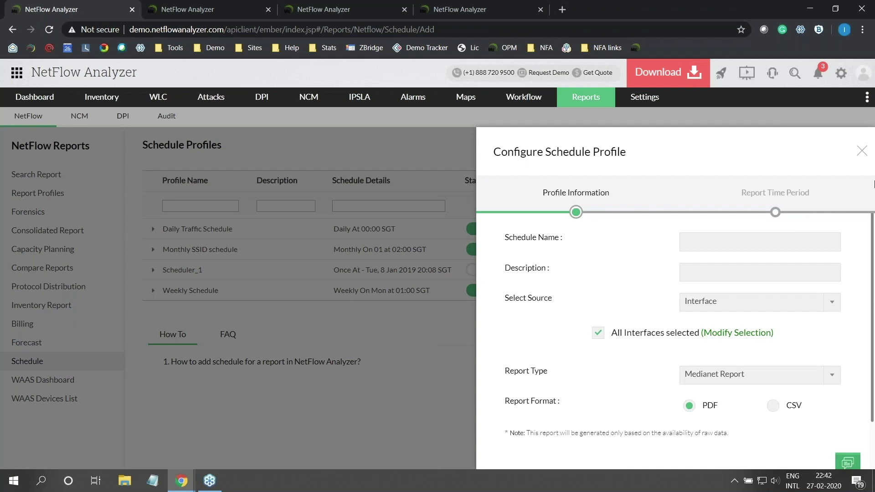
pyautogui.click(861, 151)
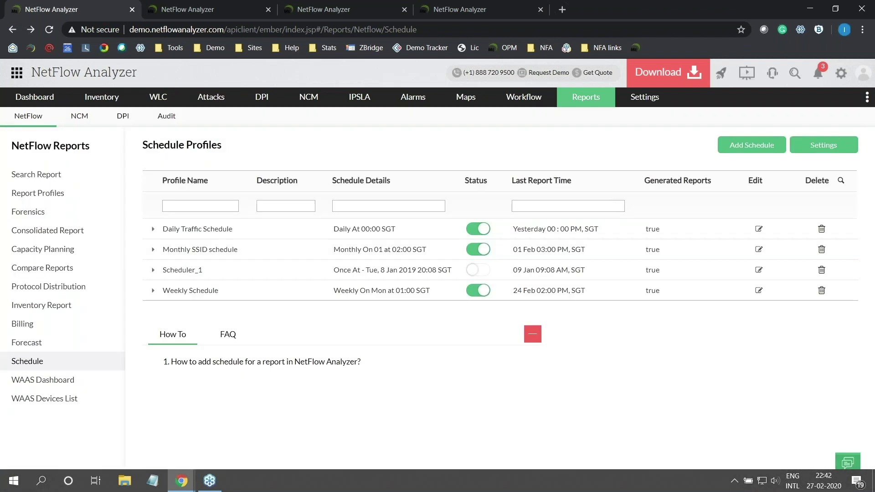
# Open the FirstFloor snapshot from the WLC access points list, check its traffic report, and return to the list.
pyautogui.moveTo(158, 97)
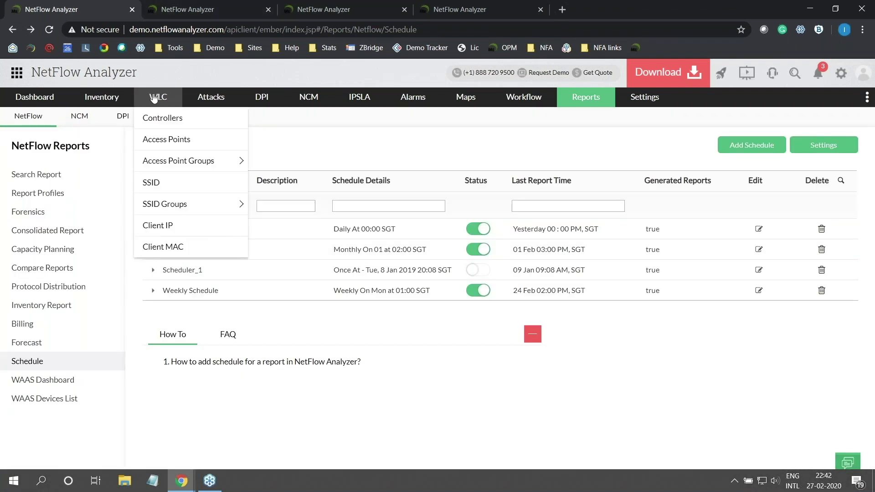
pyautogui.click(182, 145)
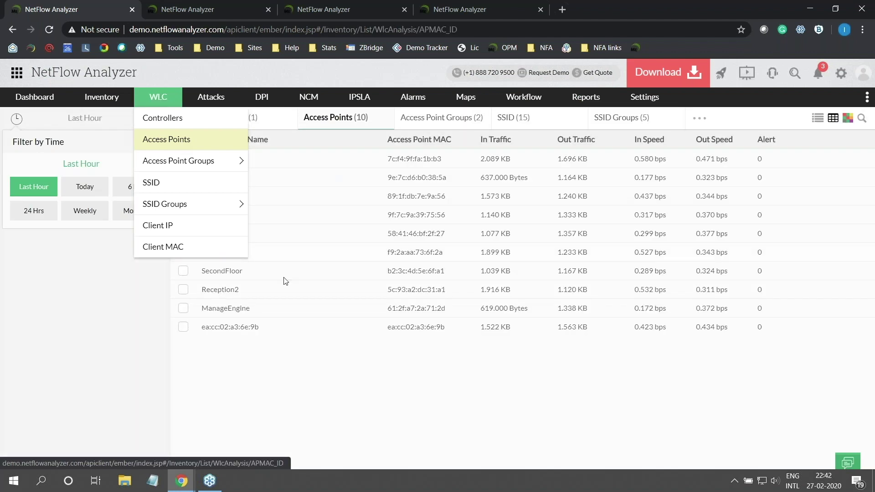
pyautogui.click(247, 179)
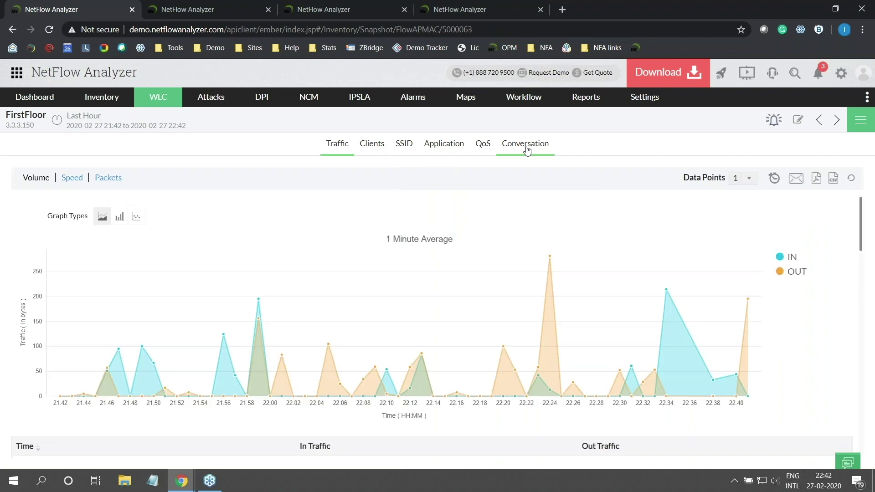
pyautogui.click(12, 30)
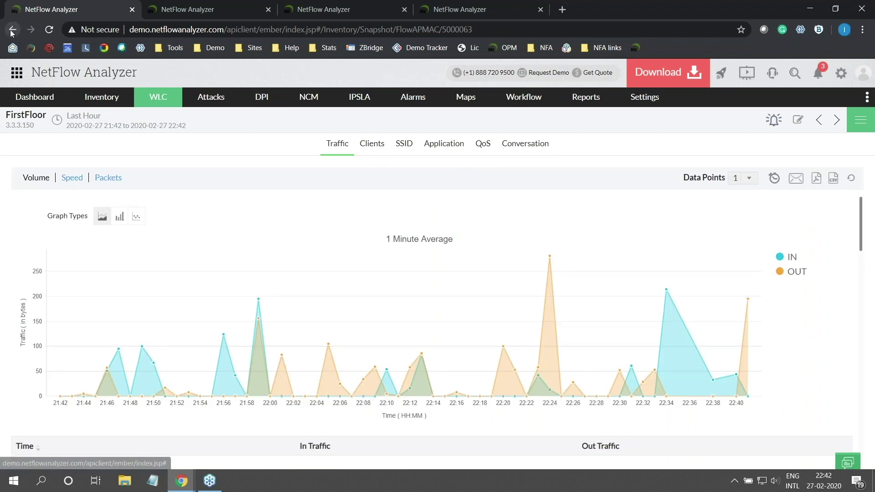
pyautogui.click(12, 30)
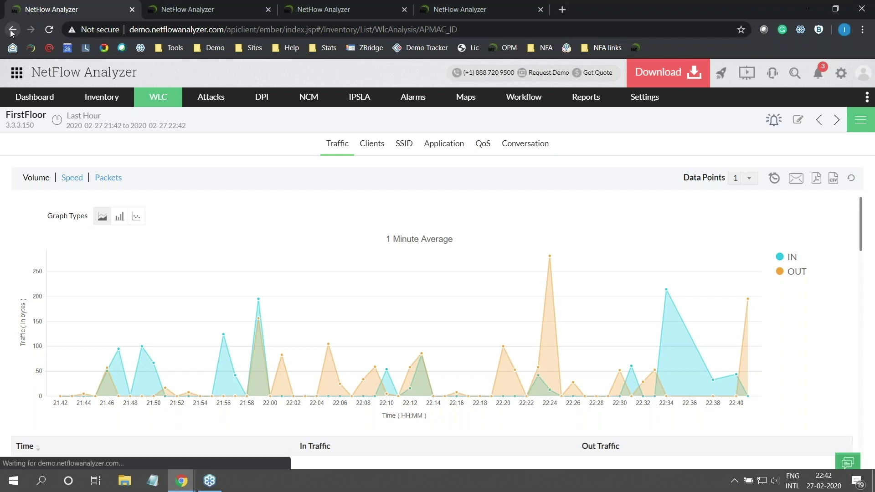
pyautogui.click(13, 34)
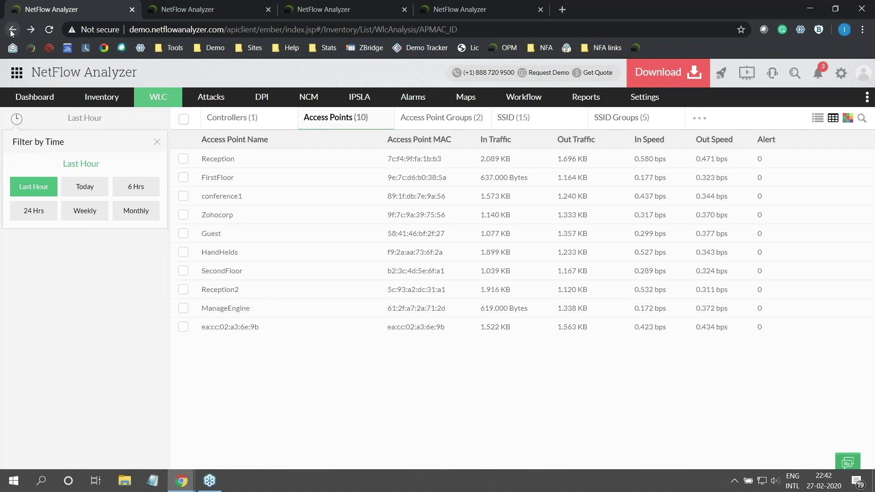
# Set the NetFlow Search Report's source to WLC Device, and examine the source options of the Consolidated Report.
pyautogui.moveTo(586, 97)
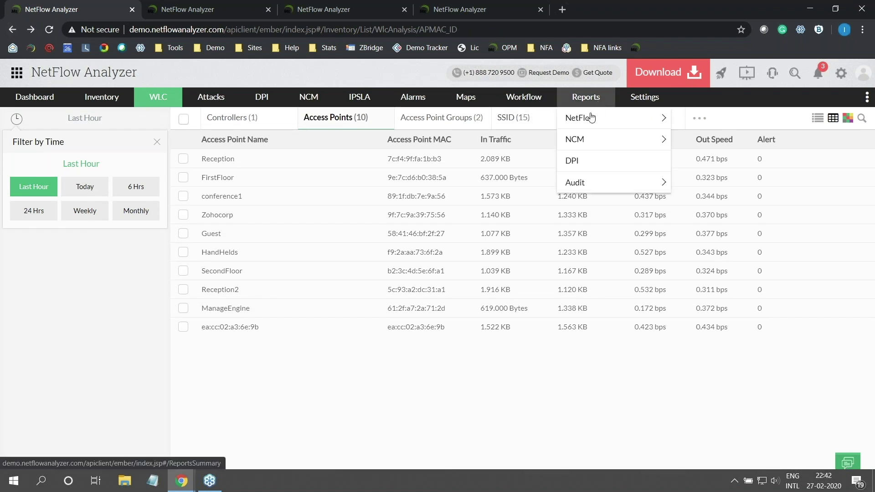
pyautogui.click(588, 123)
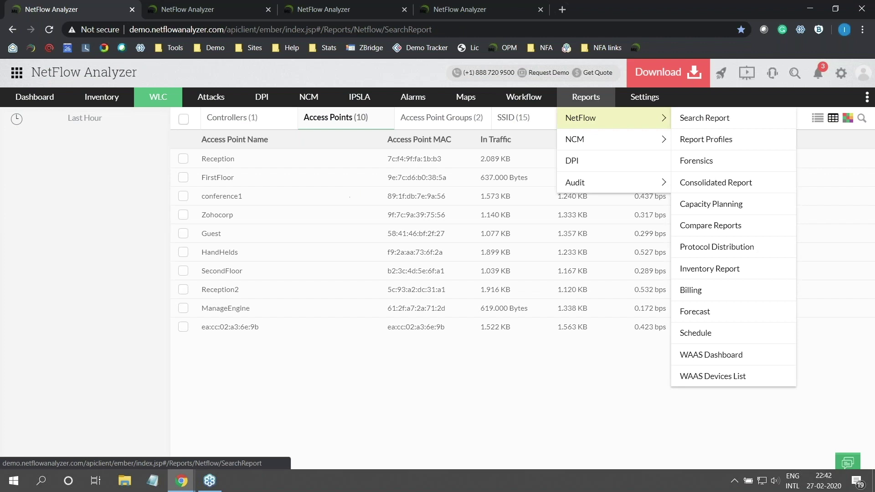
pyautogui.click(381, 187)
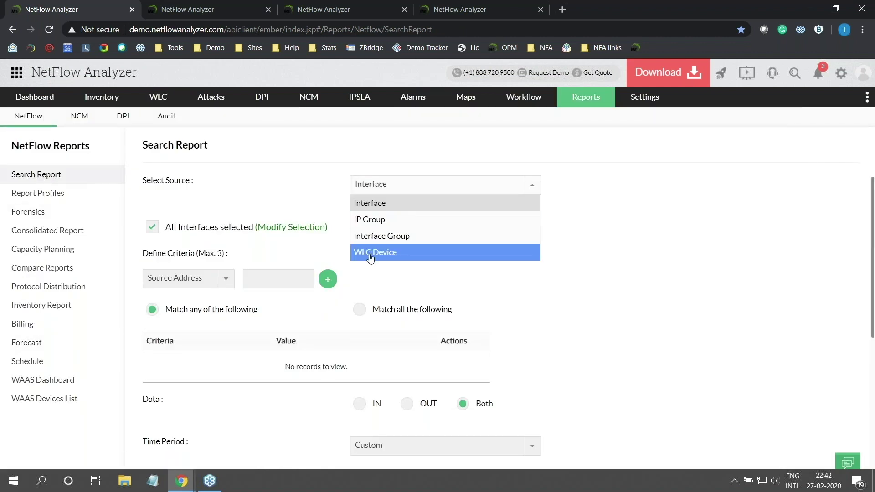
pyautogui.click(437, 250)
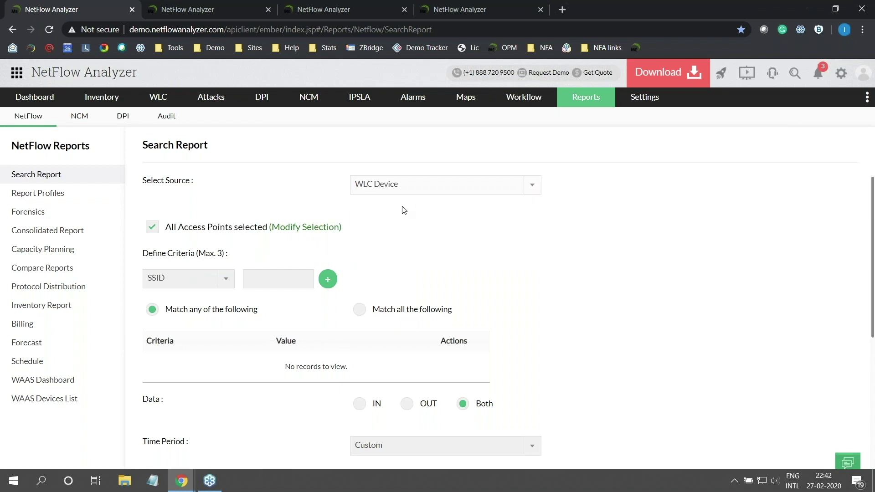
pyautogui.click(60, 230)
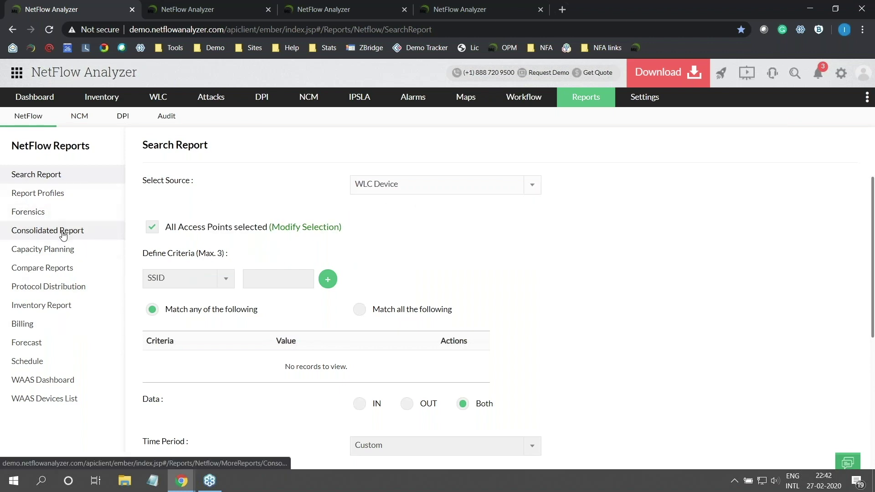
pyautogui.click(454, 187)
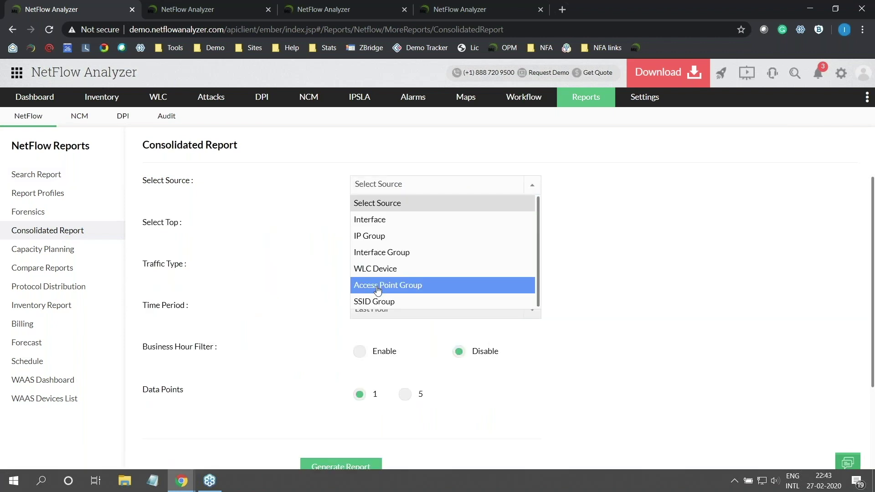
# Open a new report schedule profile and look through the available report types.
pyautogui.click(27, 361)
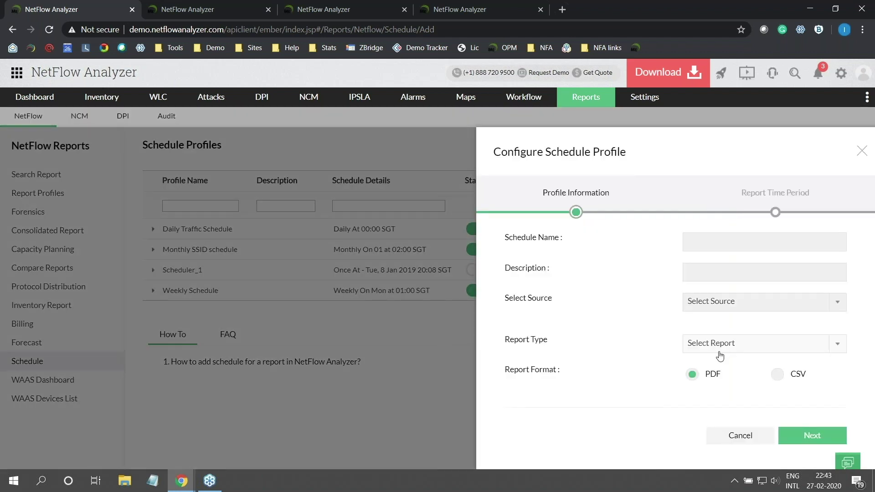
pyautogui.click(718, 348)
pyautogui.scroll(-5, 744, 305)
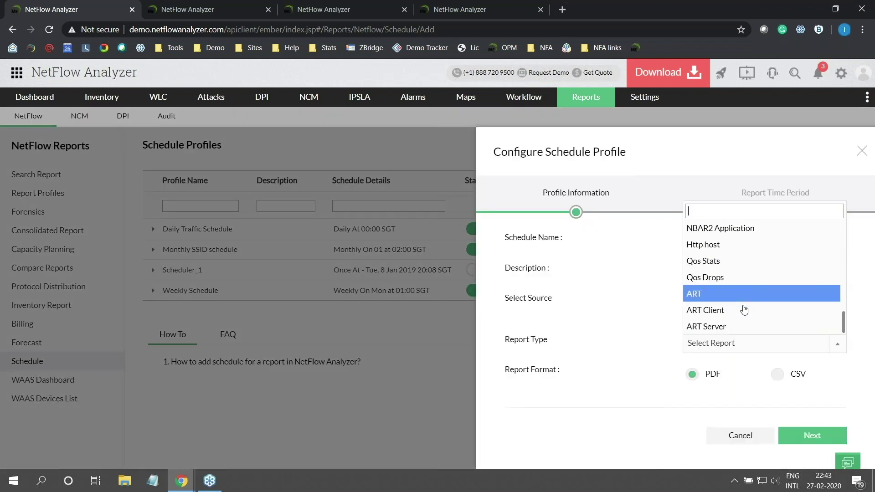
pyautogui.scroll(5, 745, 321)
pyautogui.scroll(5, 745, 321)
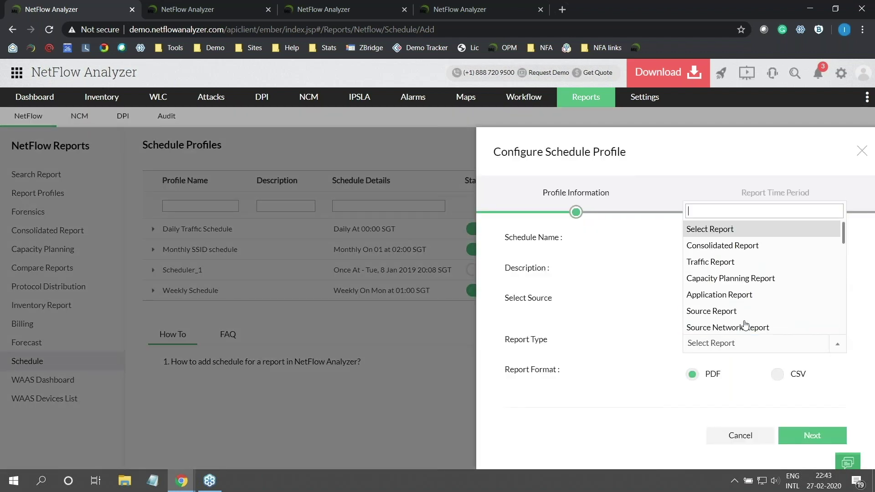
# Close the schedule profile without saving, switch to the presentation and advance it to the "Need more help?" slide.
pyautogui.click(861, 150)
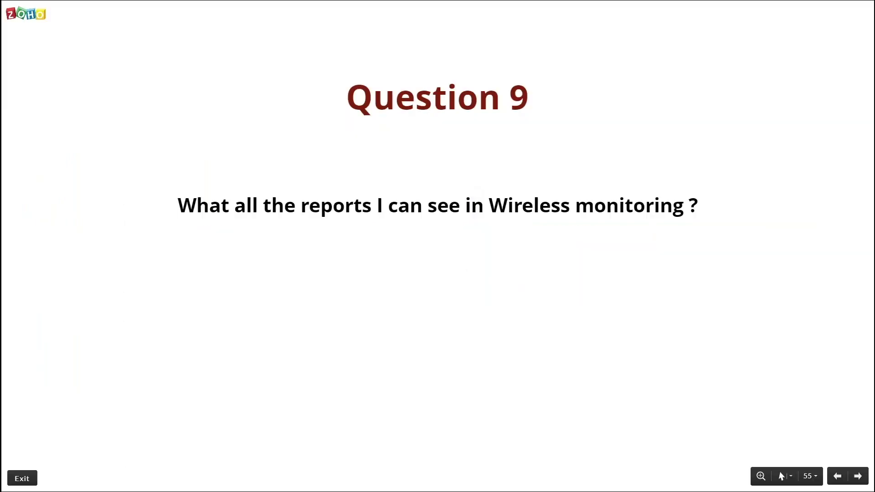
pyautogui.press('Right')
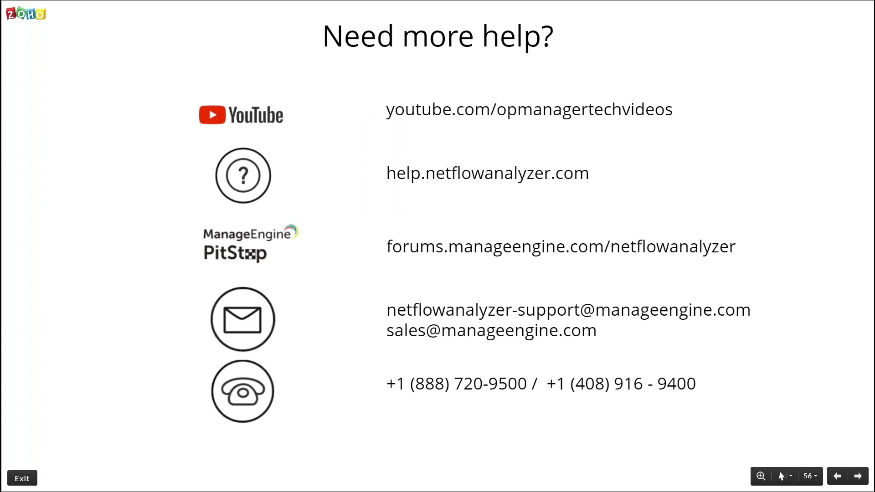